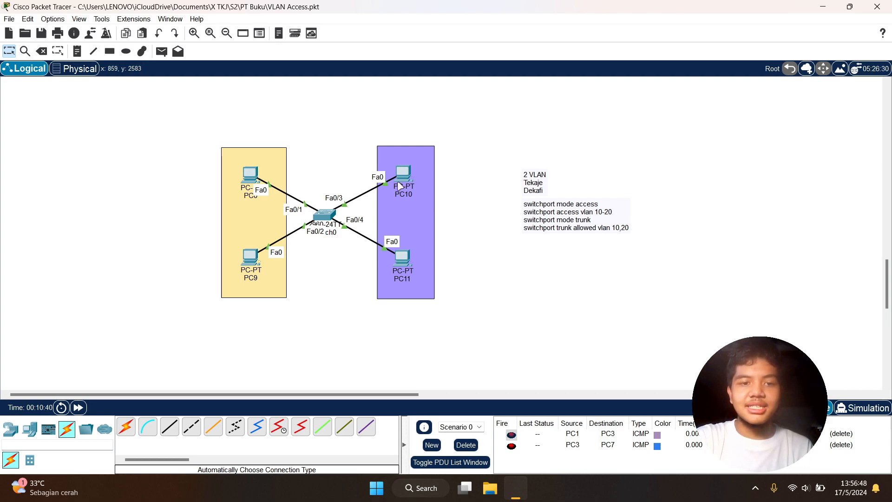
left_click_drag(208, 120, 471, 325)
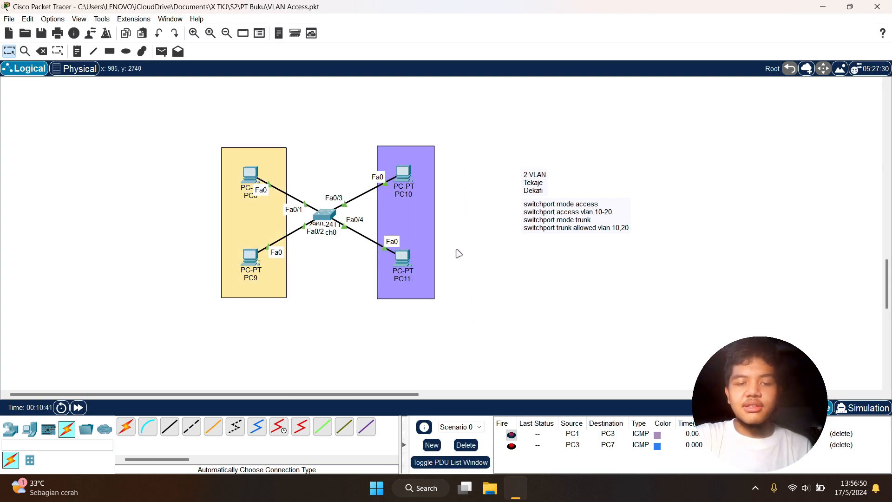
left_click_drag(190, 108, 470, 334)
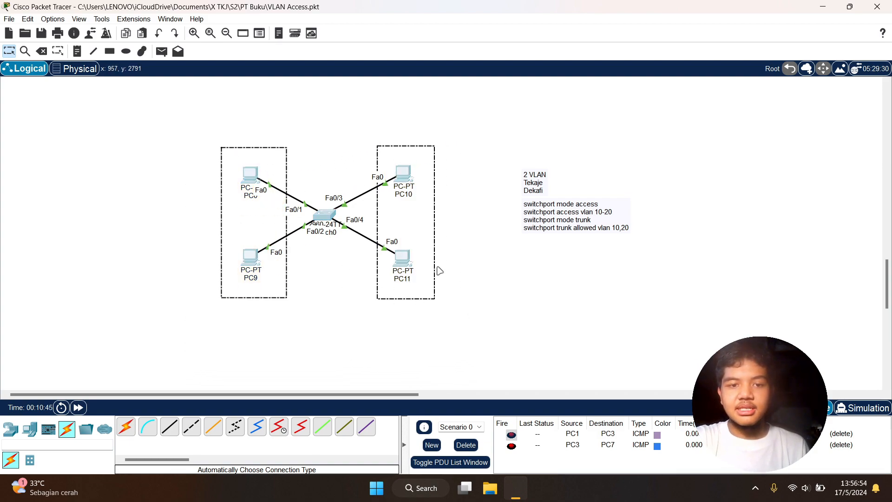
left_click(302, 130)
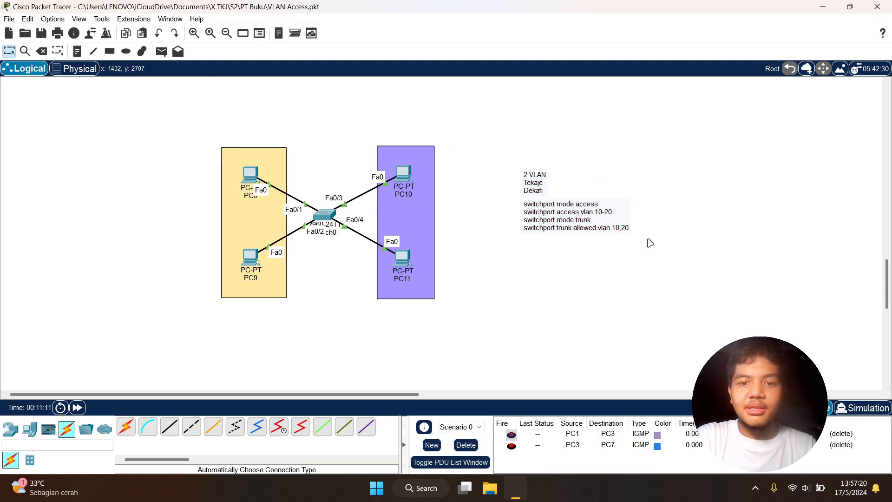
left_click(527, 184)
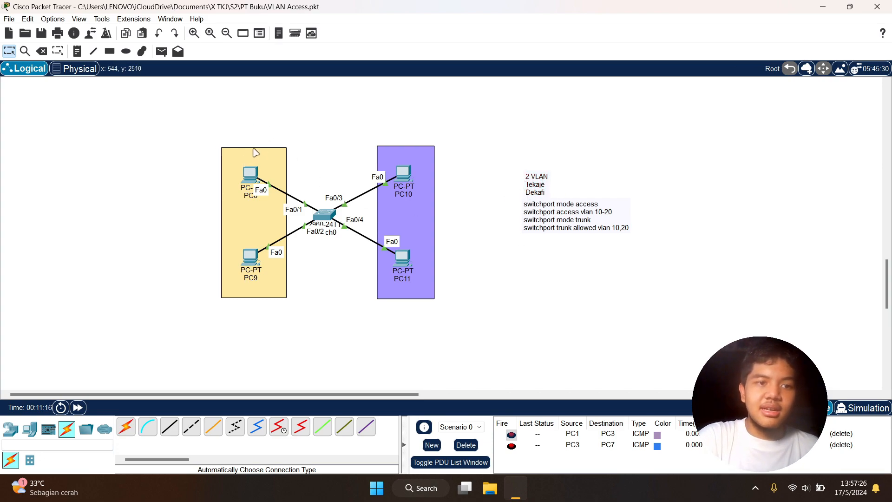
left_click_drag(203, 133, 460, 316)
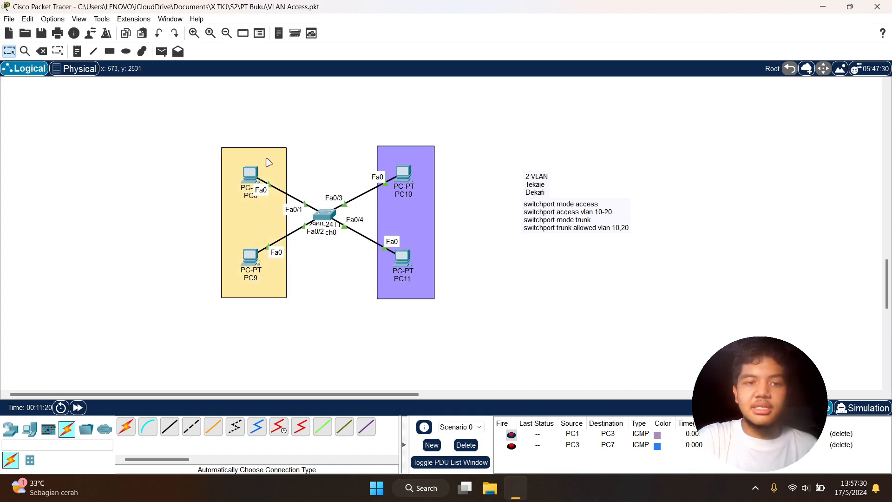
left_click_drag(206, 138, 303, 320)
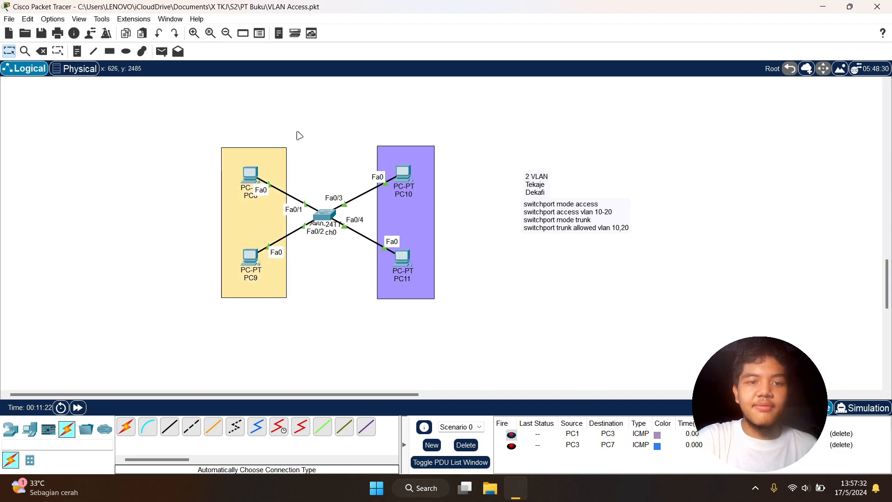
left_click_drag(357, 124, 494, 344)
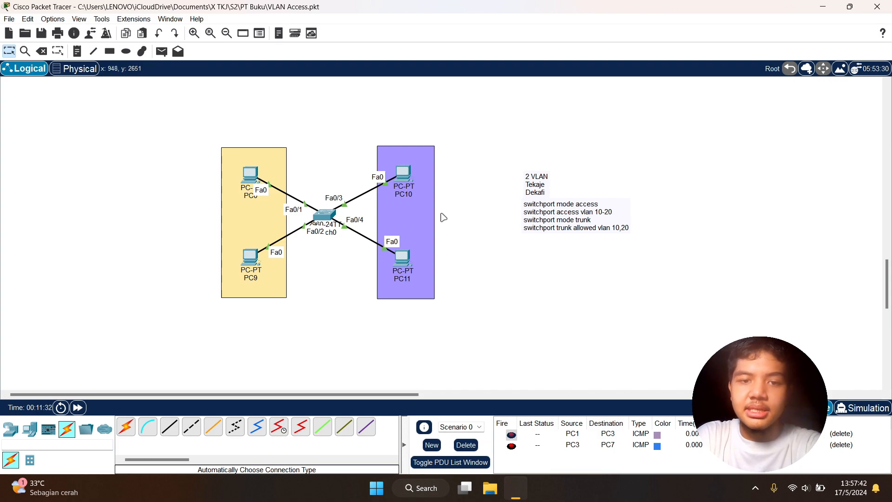
Assign PC0 the static IPv4 address 192.168.10.1 with subnet mask 255.255.255.0
left_click(251, 176)
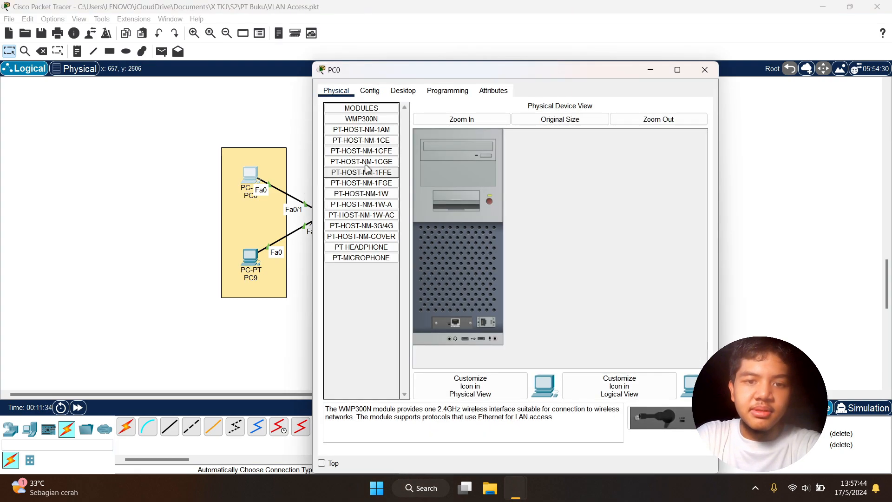
left_click(650, 69)
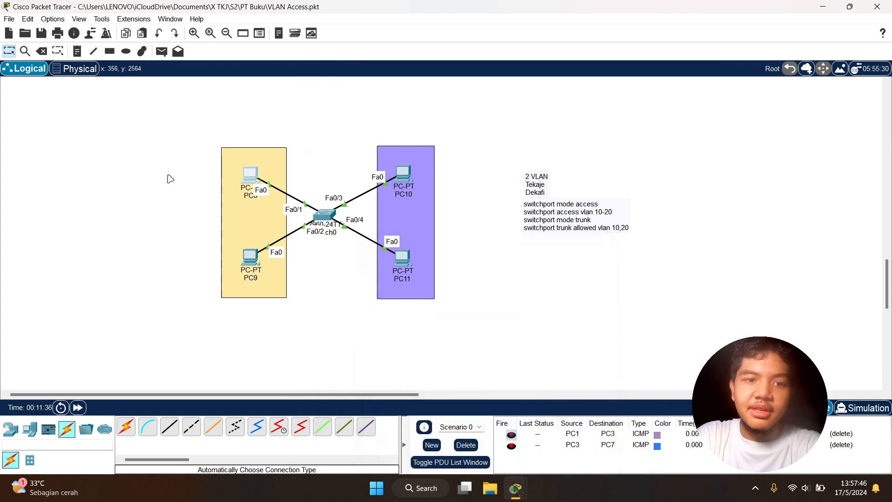
left_click(250, 175)
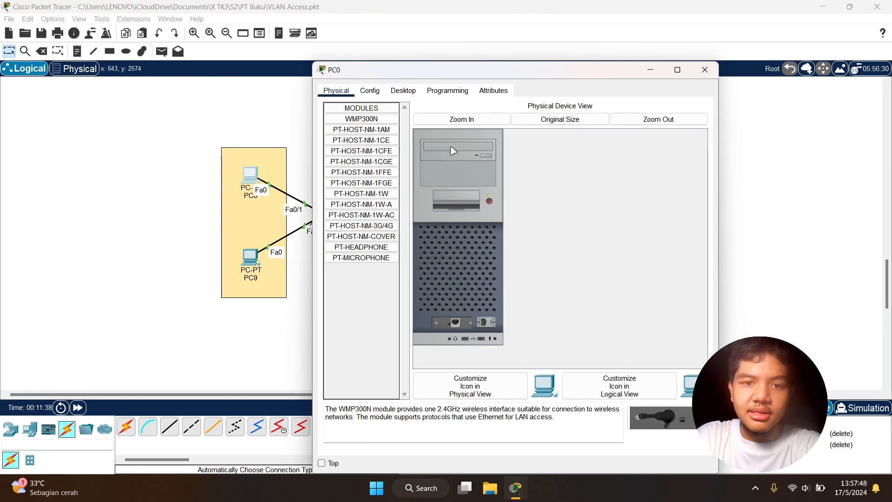
left_click(403, 90)
left_click(357, 132)
left_click(462, 161)
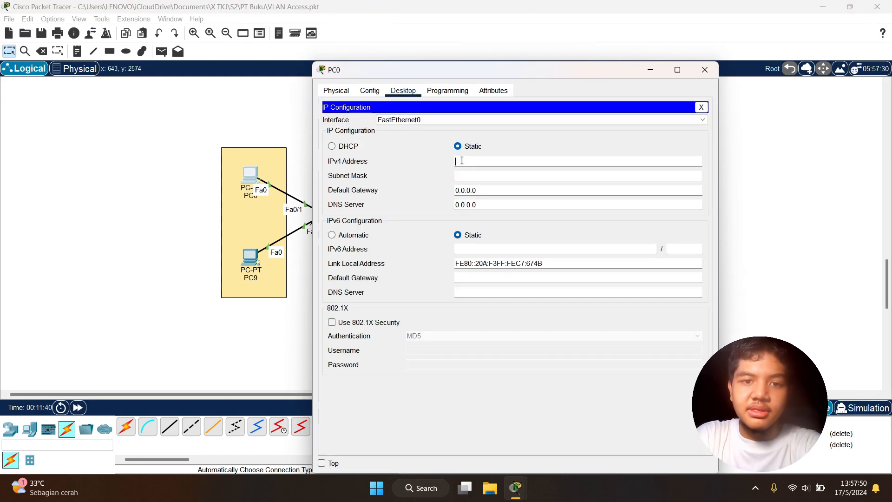
type("1")
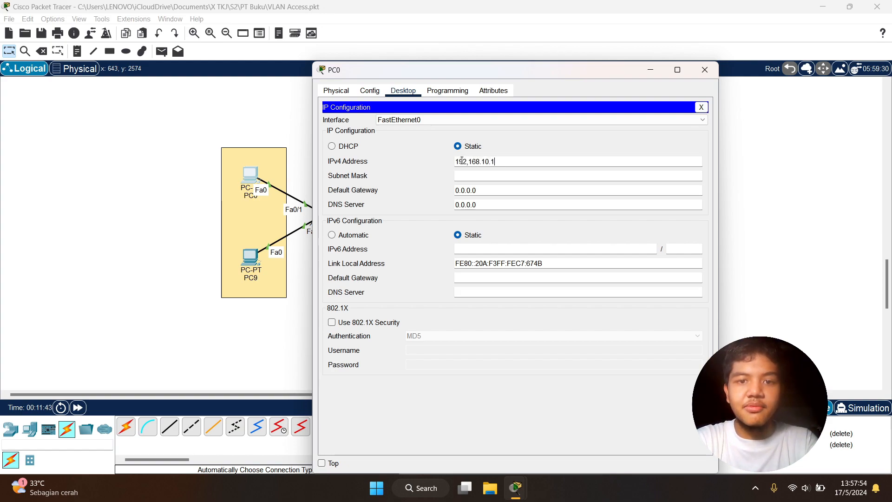
type("29,168.10.1")
key("Tab")
left_click(481, 250)
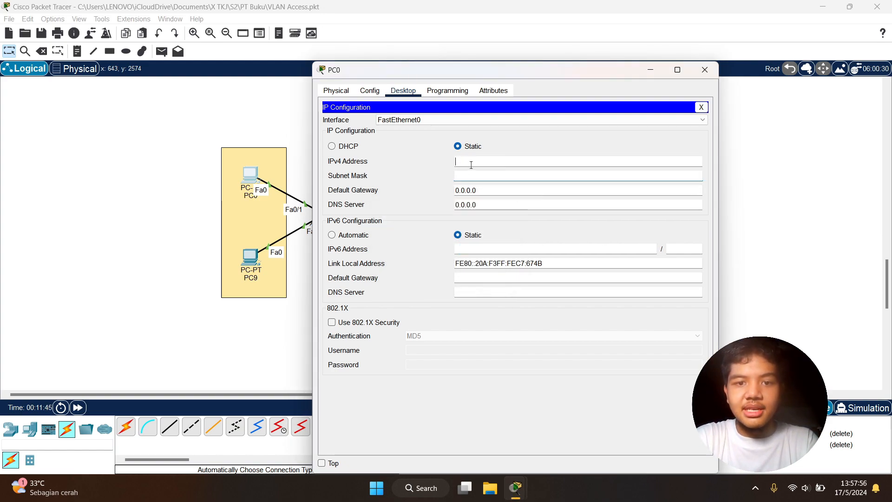
type("192.168.101.")
type(".1")
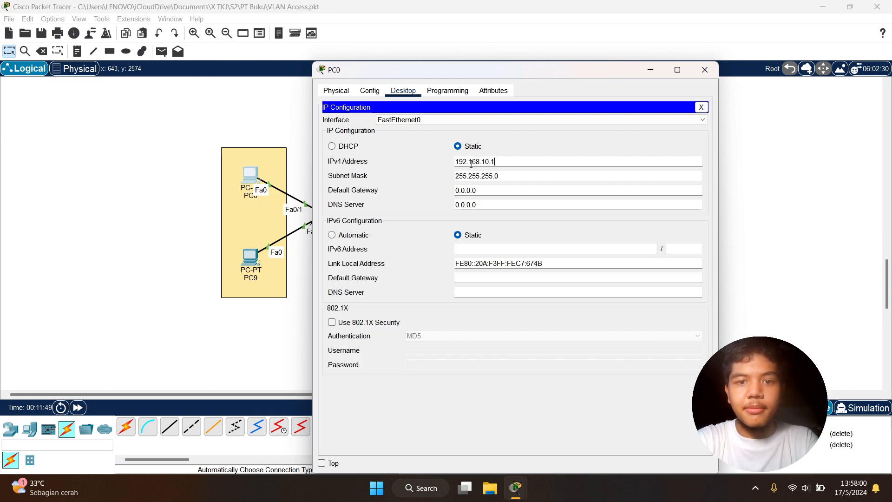
Assign PC9 the static IPv4 address 192.168.10.2 with subnet mask 255.255.255.0 and leave its configuration
left_click(250, 256)
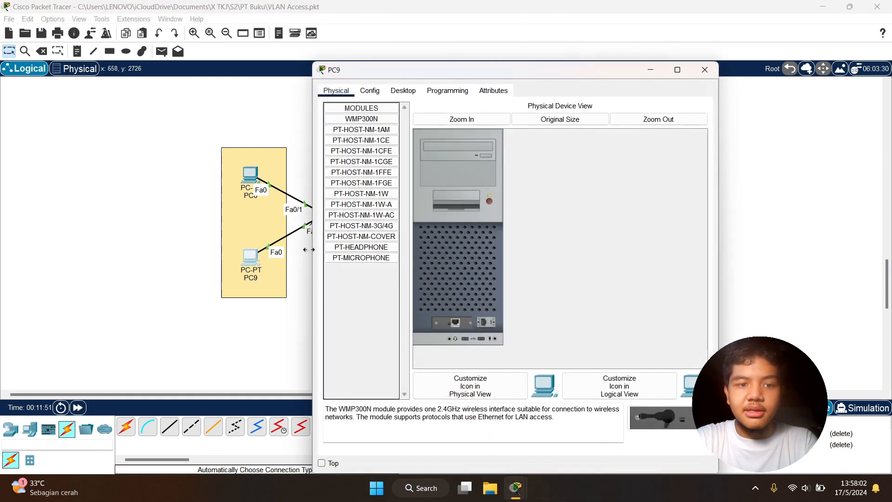
left_click(403, 90)
left_click(361, 130)
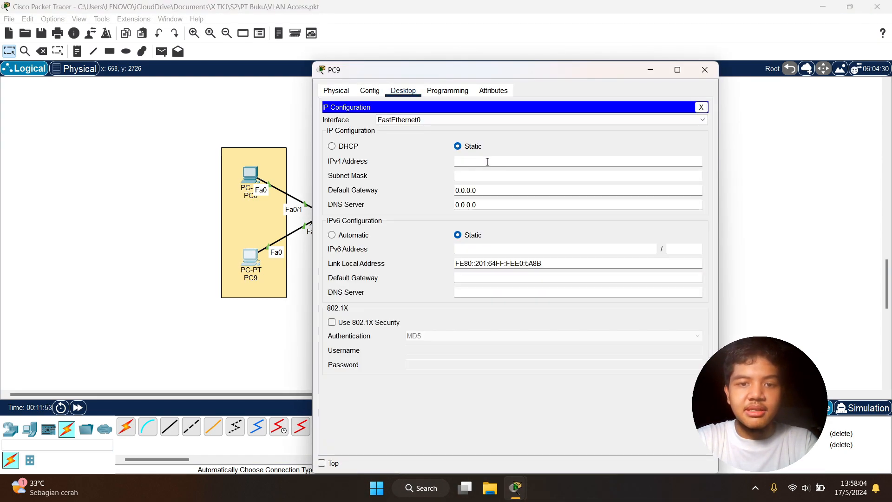
type("192.1")
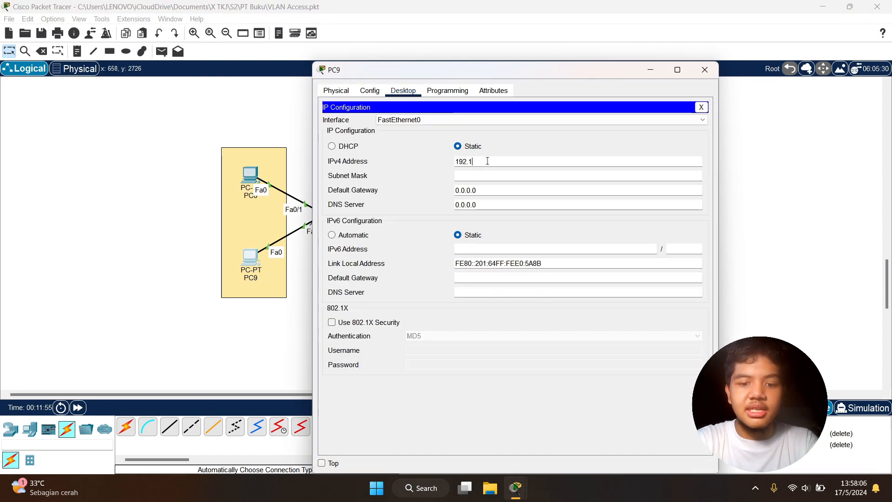
type("68.10.2")
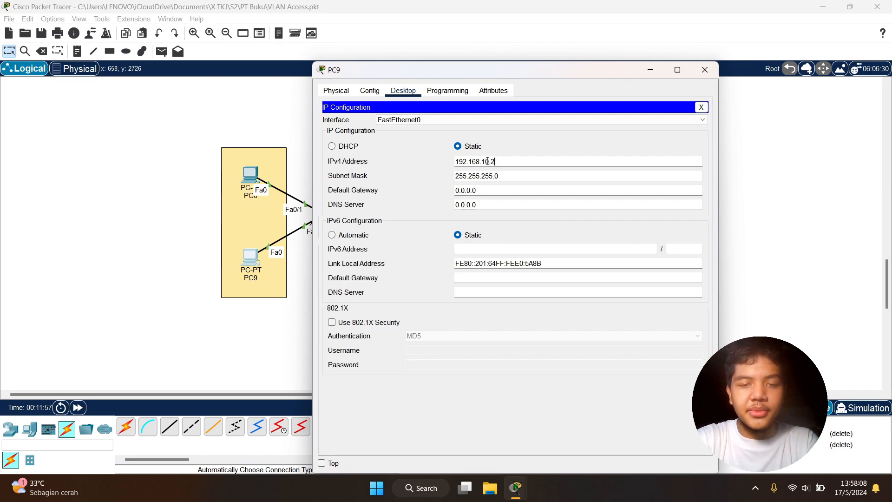
left_click_drag(525, 176, 455, 175)
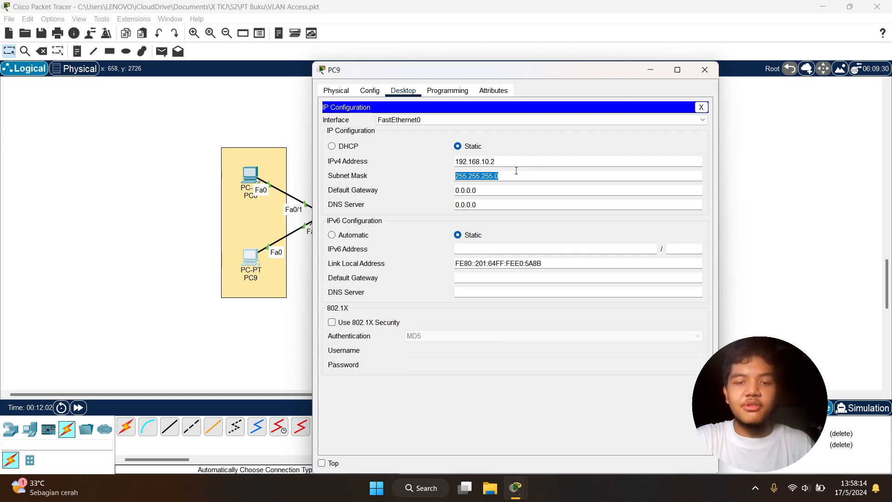
left_click(224, 179)
left_click(253, 179)
left_click(242, 131)
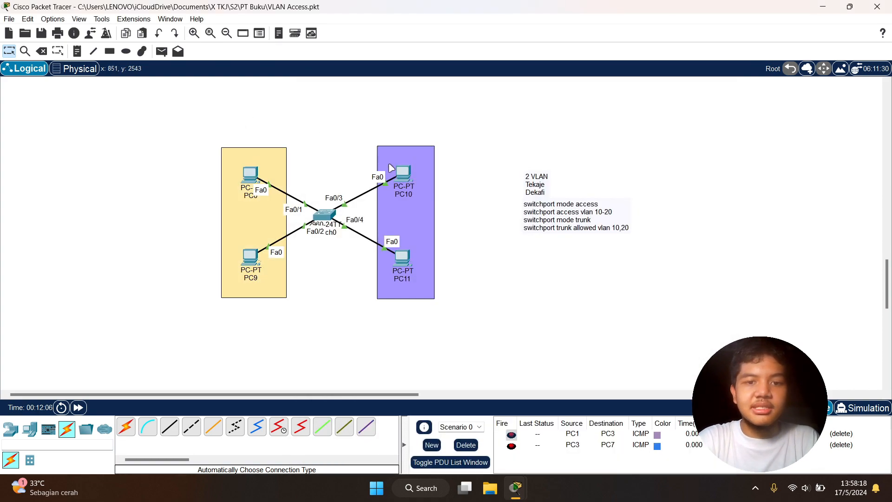
Assign PC10 a static IPv4 address beginning with 192.168.2 and fill in its subnet mask
left_click(410, 176)
left_click_drag(500, 70, 670, 62)
left_click(580, 85)
left_click(530, 120)
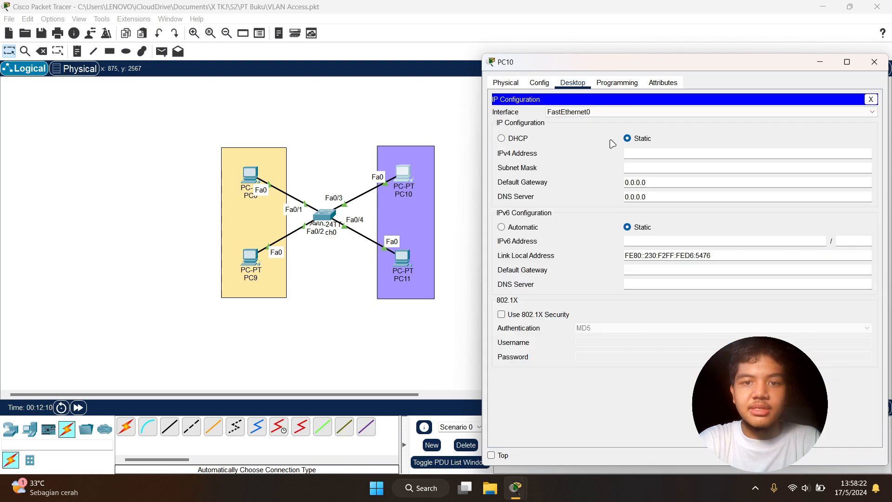
left_click(633, 154)
type("192.168.20.1")
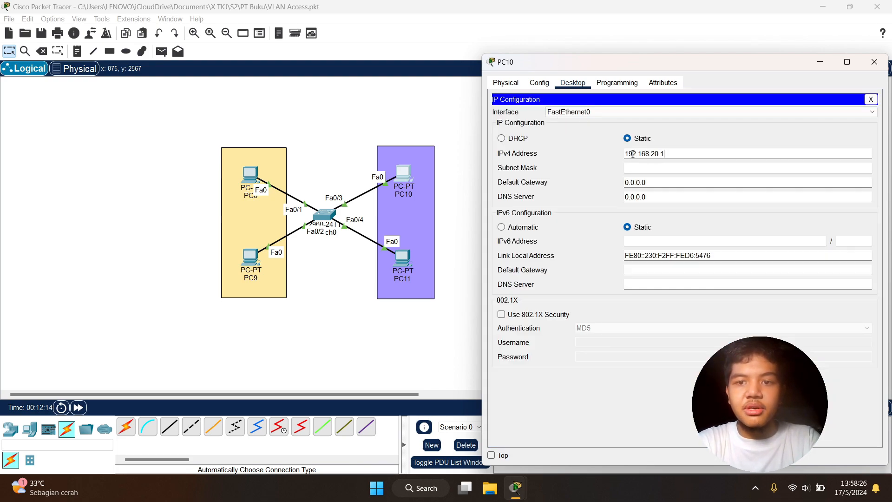
key("Tab")
Assign PC11 the static IPv4 address 192.168.20.2 with subnet mask 255.255.255.0
left_click(402, 258)
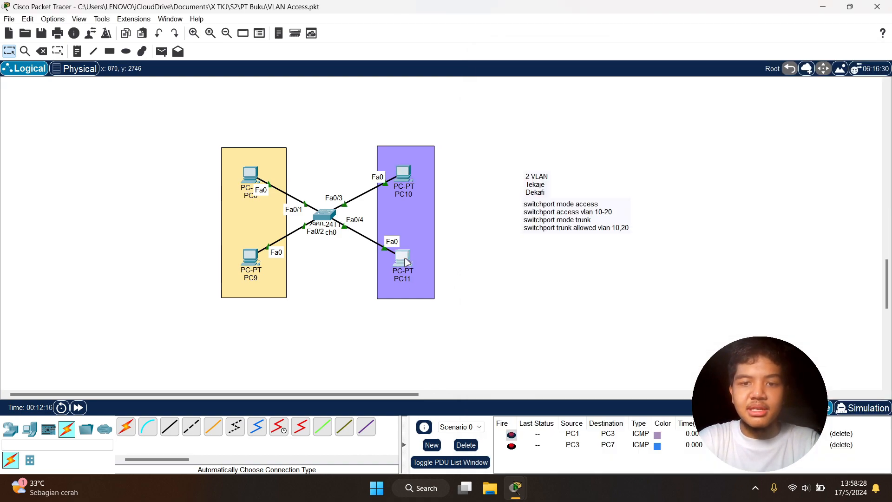
left_click(403, 90)
left_click_drag(545, 76, 658, 69)
left_click(473, 122)
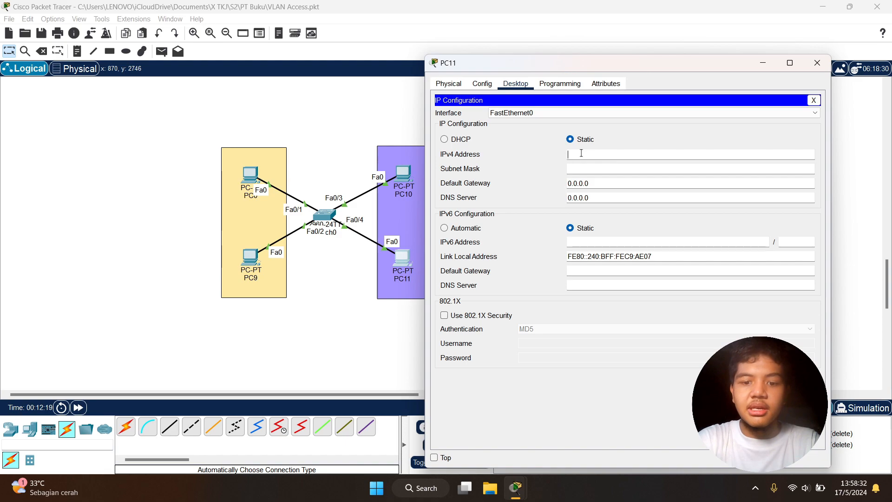
left_click(581, 153)
type("192.168.20.2")
key("Tab")
left_click(607, 387)
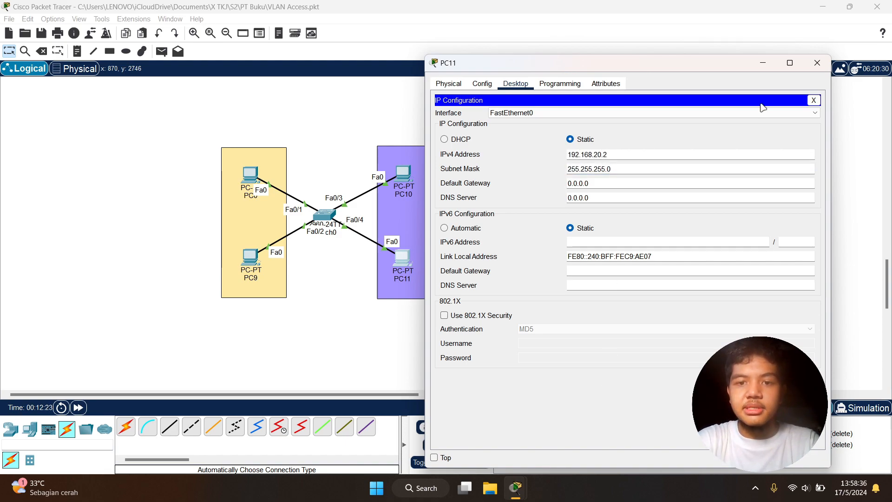
Review the IP configuration of PC0 and close its window
left_click(255, 178)
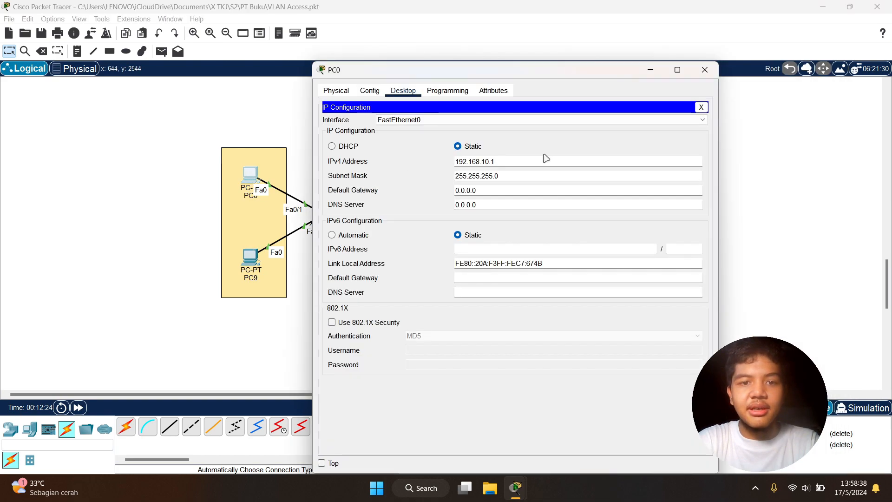
left_click(701, 108)
left_click(704, 67)
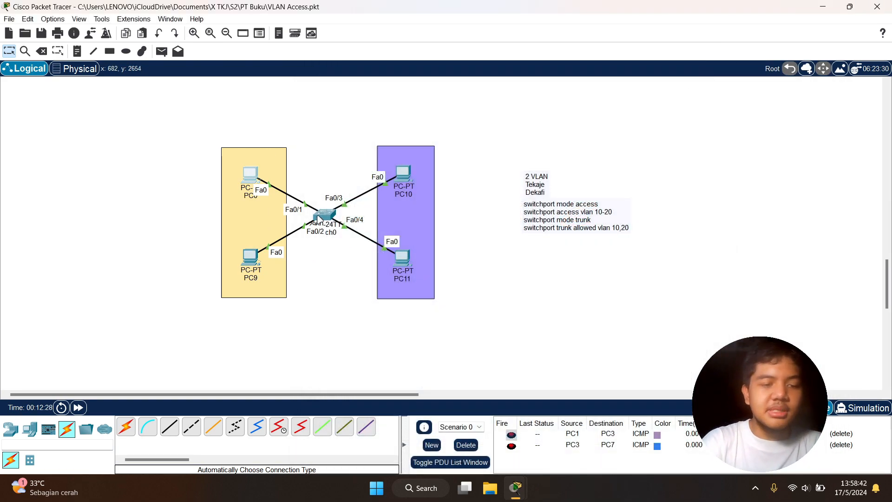
Open the command line of Switch0 and enter global configuration mode with en and conf t
mouse_move(318, 219)
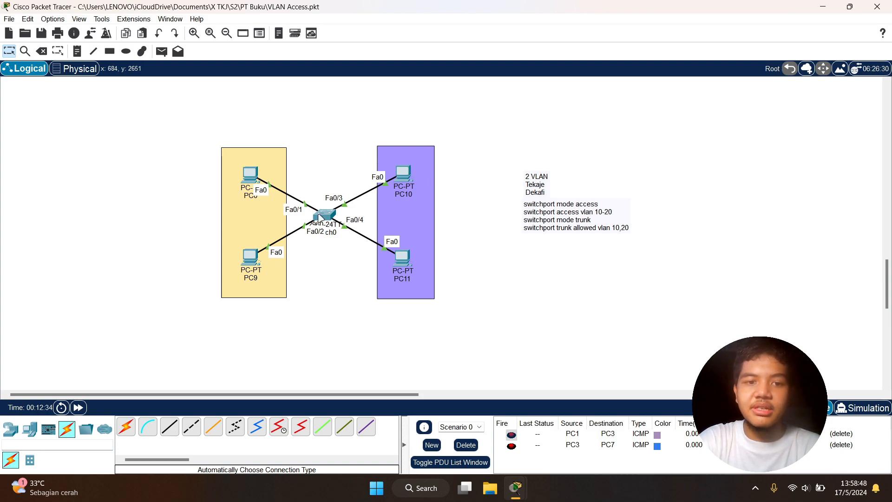
left_click(320, 215)
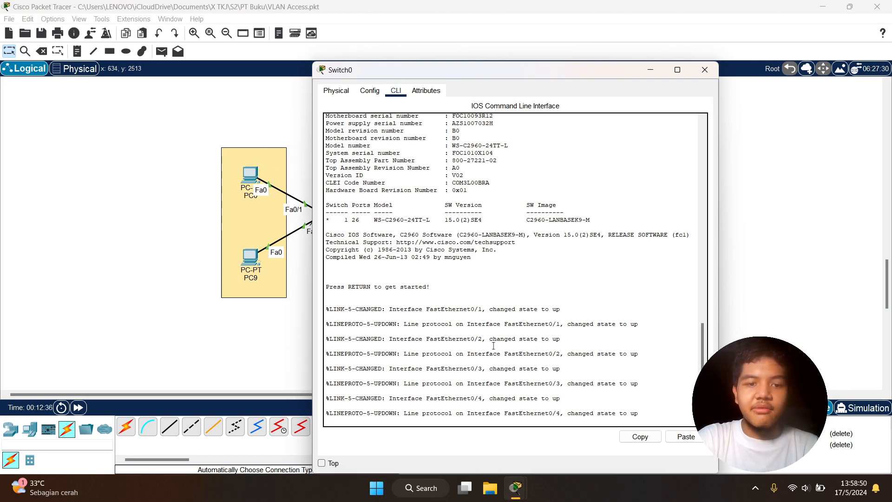
key("Return")
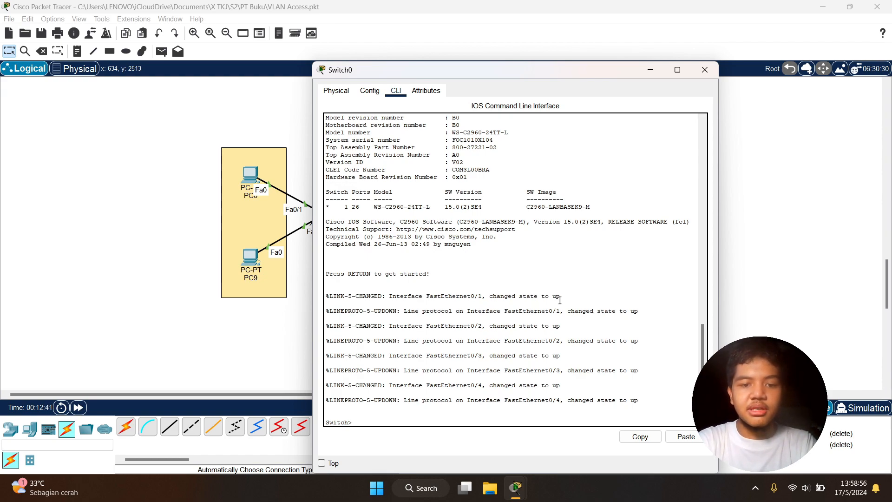
type("en")
key("Return")
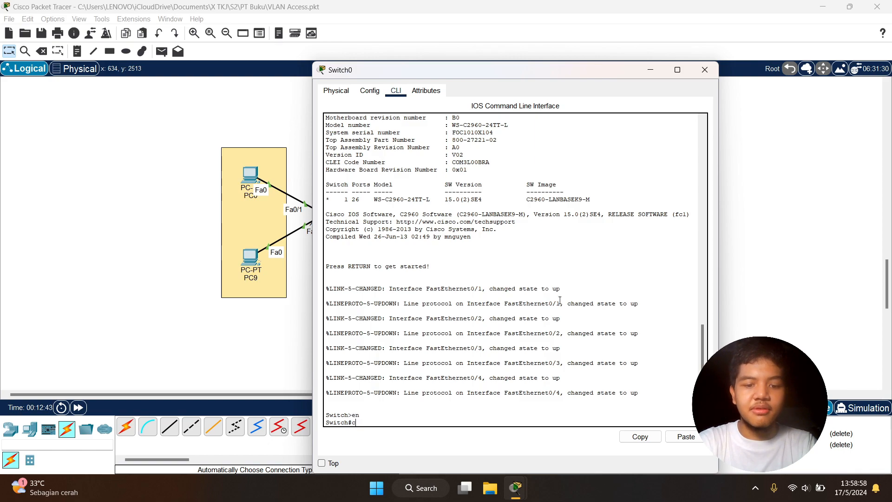
type("conf t")
key("Return")
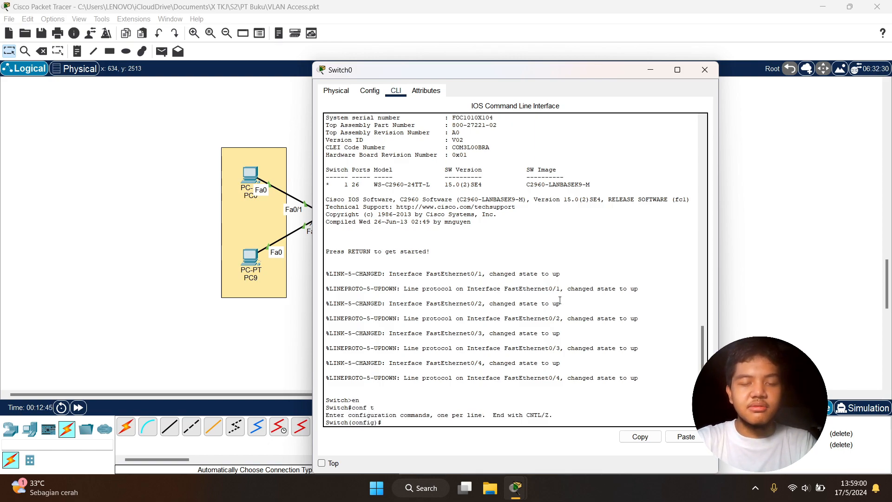
Create VLAN 10 on Switch0 with the command vlan 10
left_click_drag(622, 76, 439, 61)
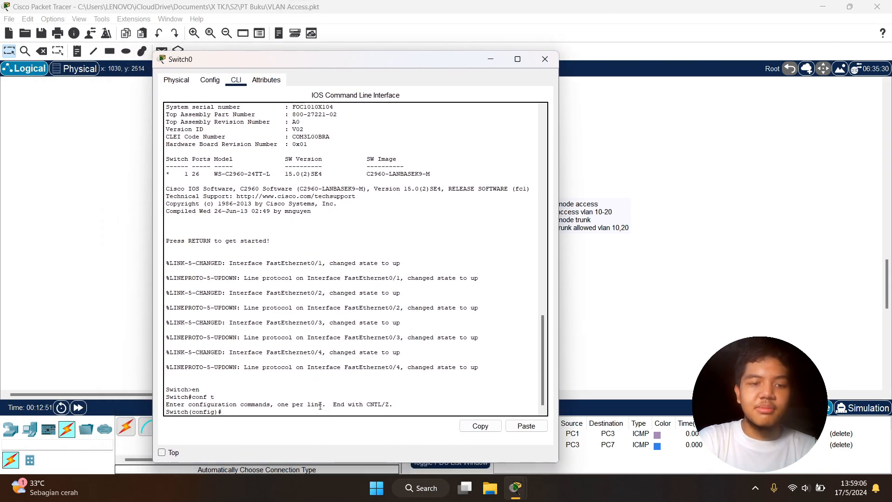
type("10")
key("Return")
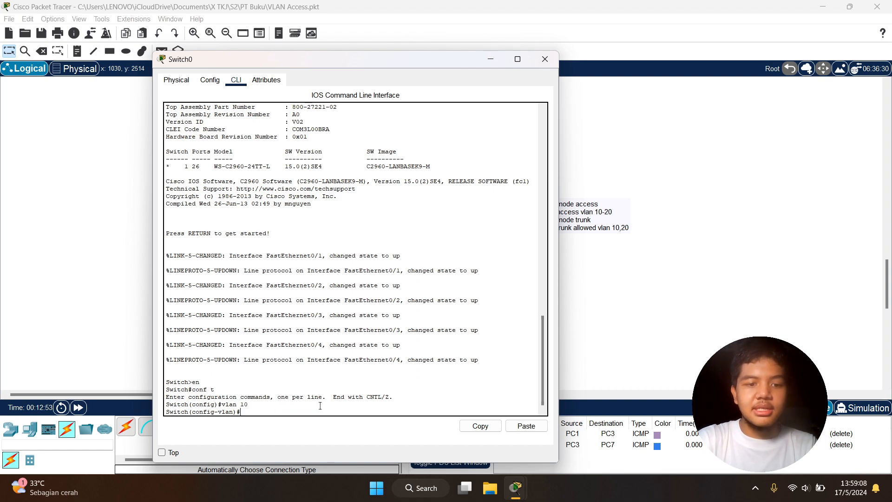
left_click_drag(374, 59, 699, 57)
left_click_drag(187, 115, 302, 329)
left_click(225, 135)
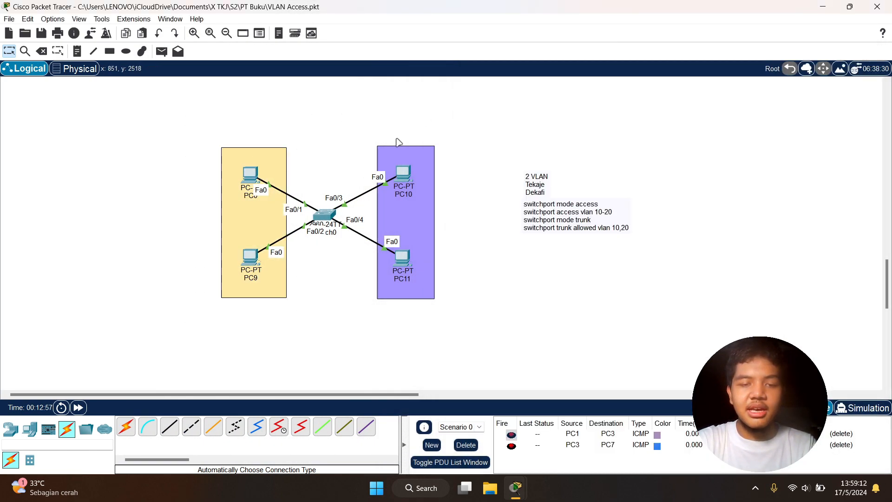
Reopen the command line of Switch0 and name VLAN 10 with the command name tejake
left_click_drag(361, 127, 475, 333)
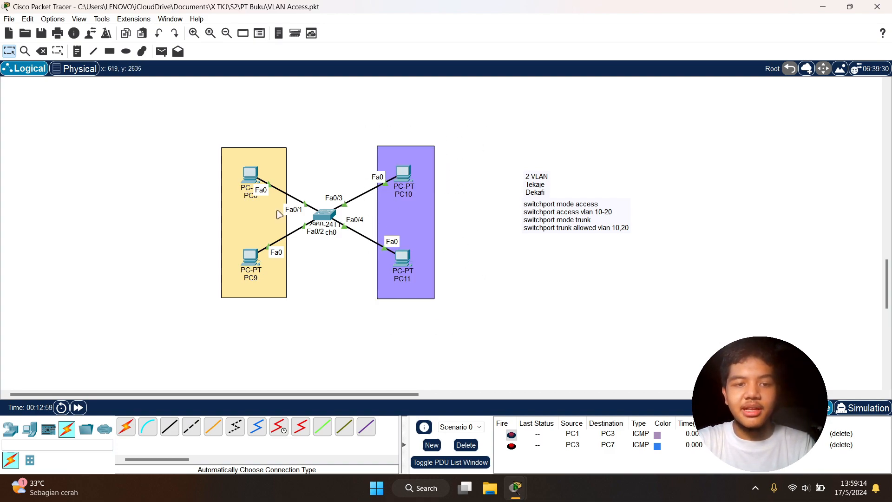
left_click(325, 215)
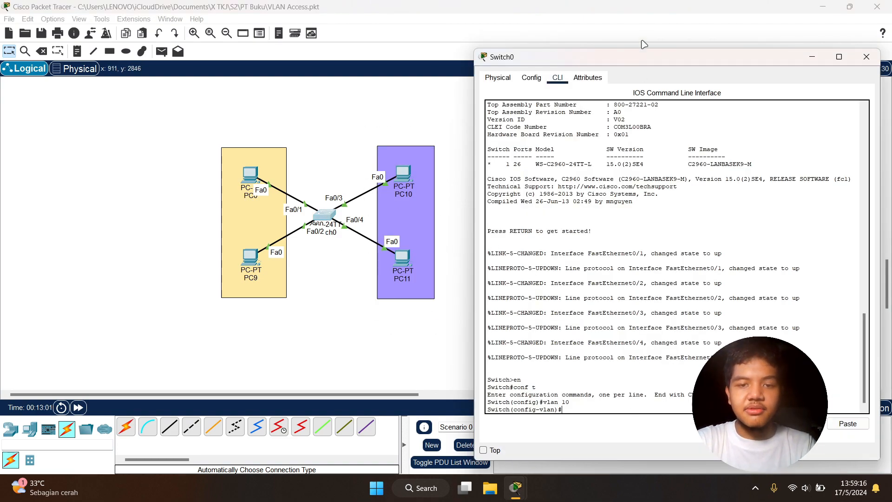
mouse_move(694, 61)
left_mouse_down()
mouse_move(1, 11)
mouse_move(291, 60)
mouse_move(283, 60)
mouse_move(716, 58)
mouse_move(691, 57)
left_mouse_up()
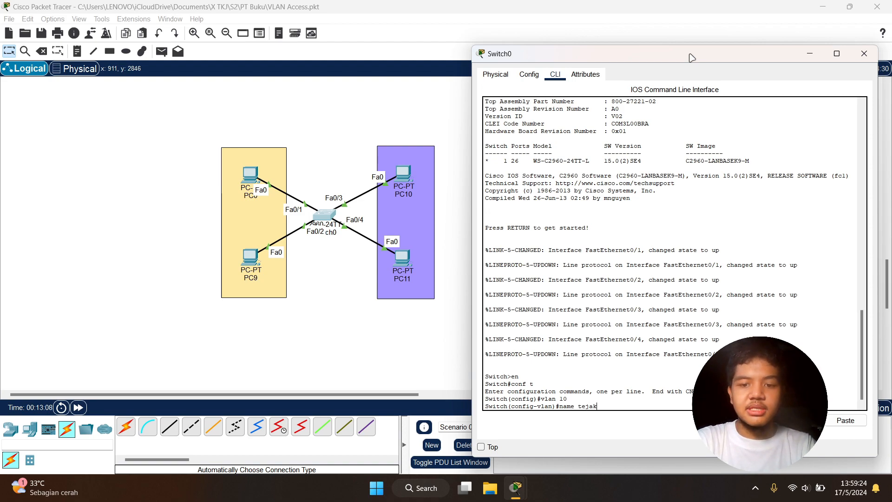
type("e")
key("Return")
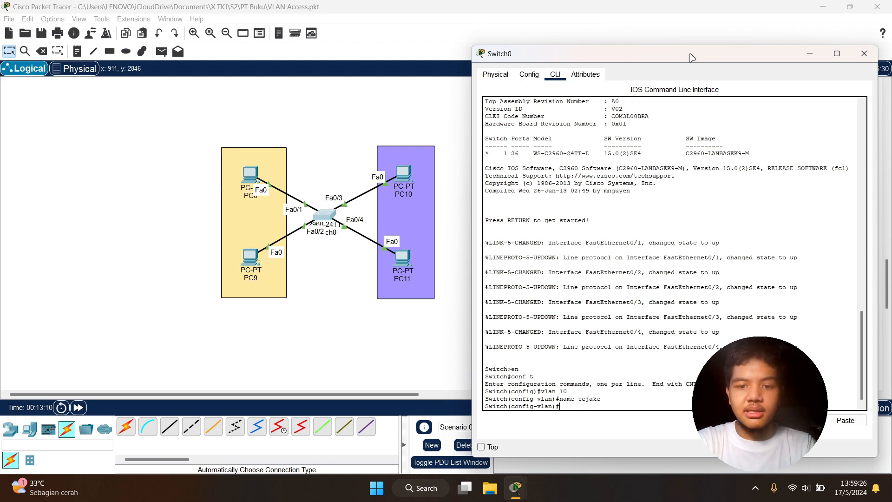
Remove the misspelled VLAN 10 name with no name tejake and name the VLAN tekaje instead
key("Up")
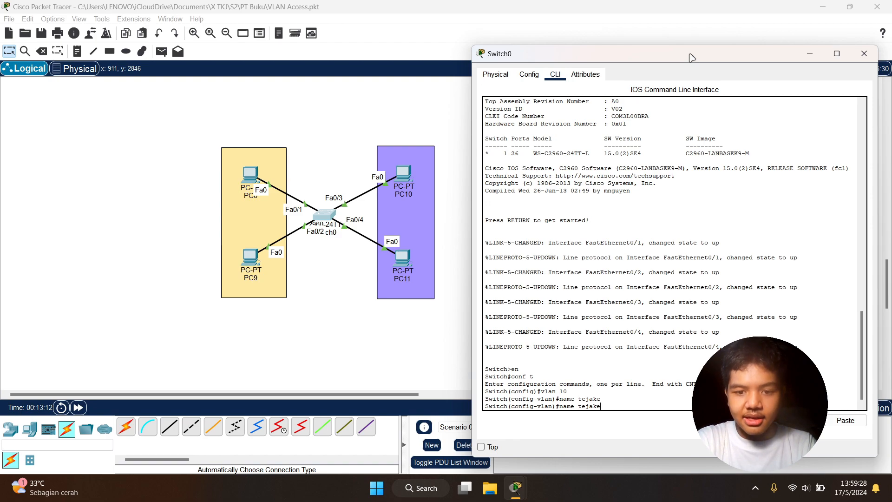
type("no n")
key("Return")
key("Up")
key("Up")
key("BackSpace")
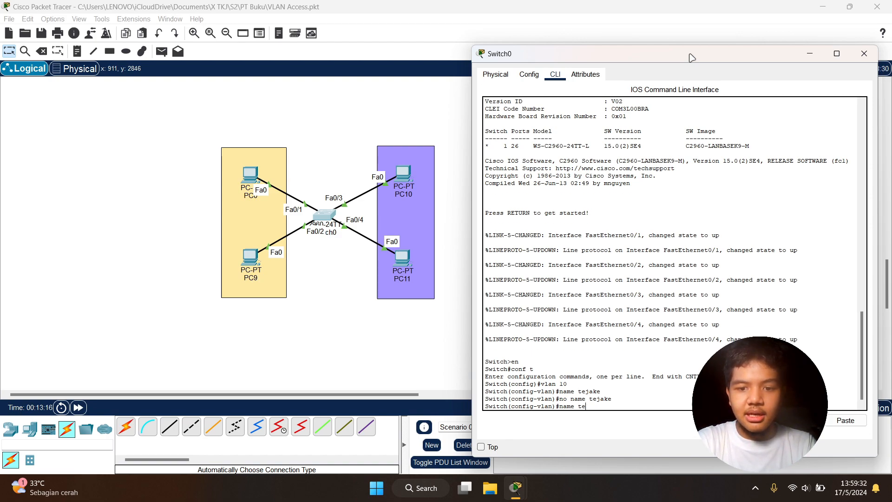
type("e")
key("Return")
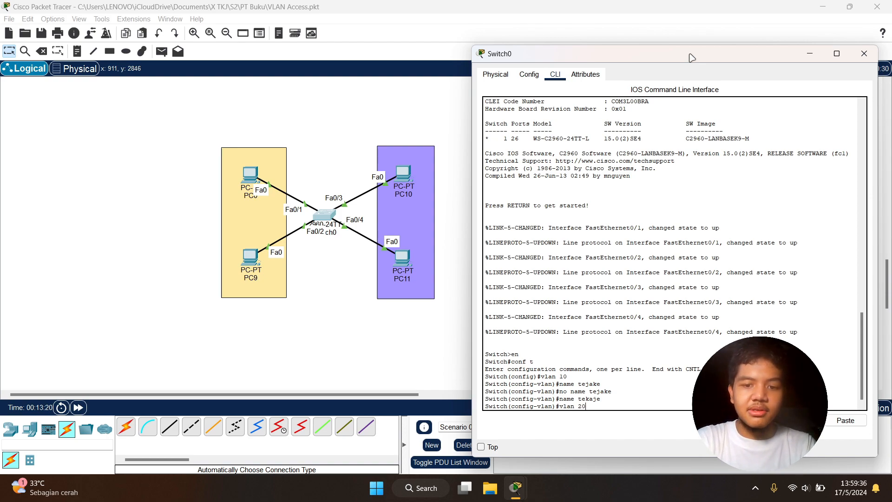
Create VLAN 20 on Switch0 and name it dekafi
type("vlan 20")
key("Return")
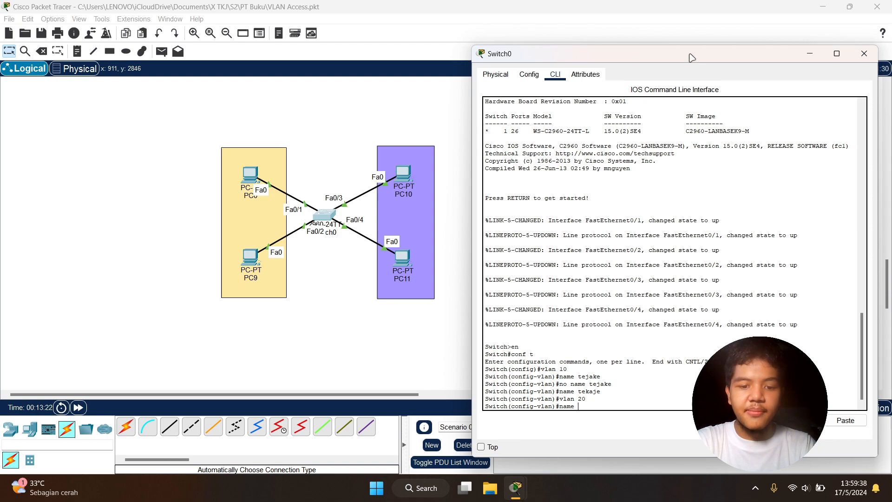
type("name dekafi")
key("Return")
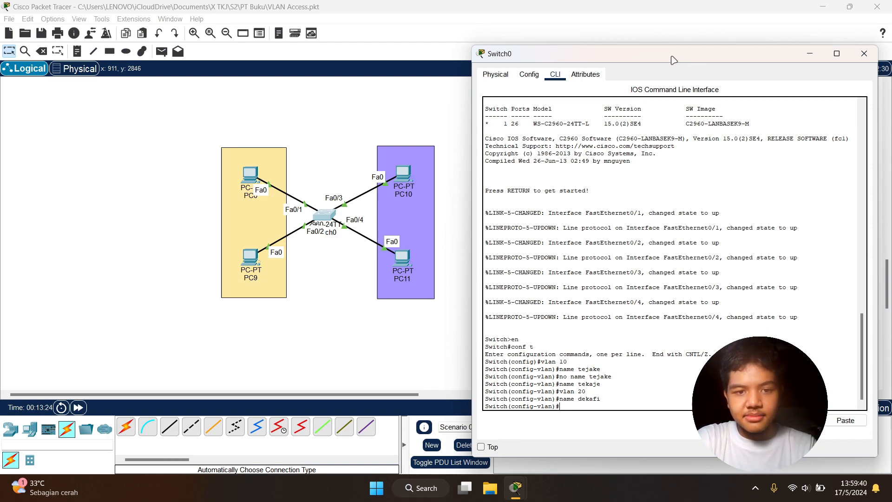
Review the switchport command notes beside the topology and return to the Switch0 command line
left_click_drag(658, 56, 258, 61)
left_click(537, 133)
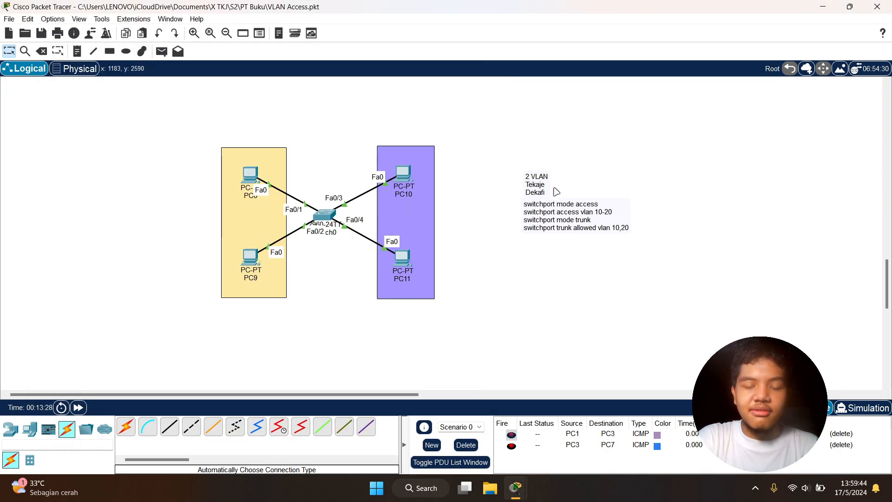
double_click(547, 217)
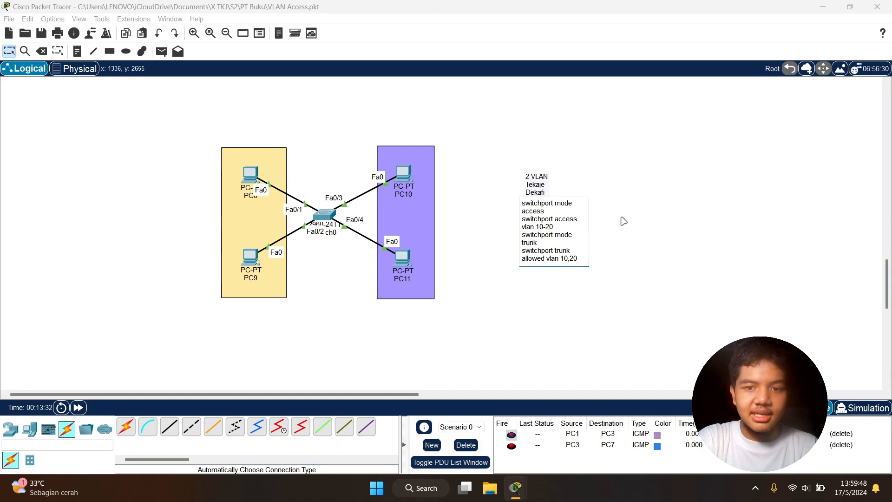
left_click(568, 305)
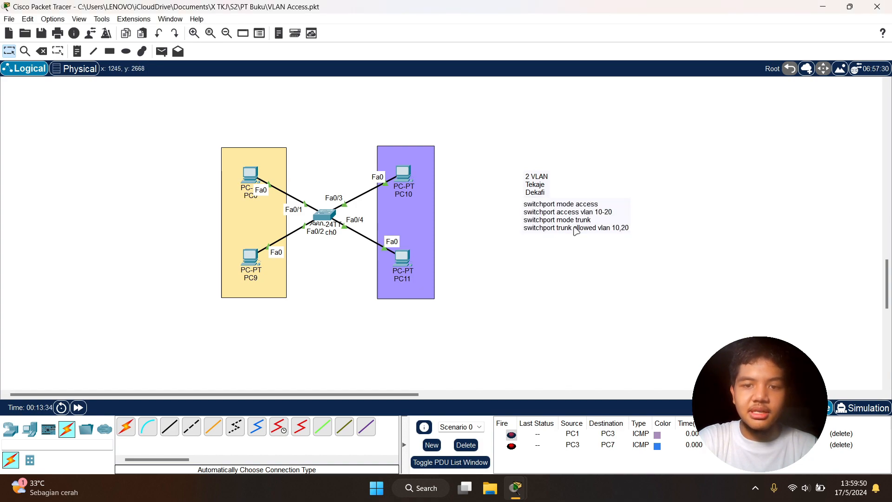
mouse_move(515, 497)
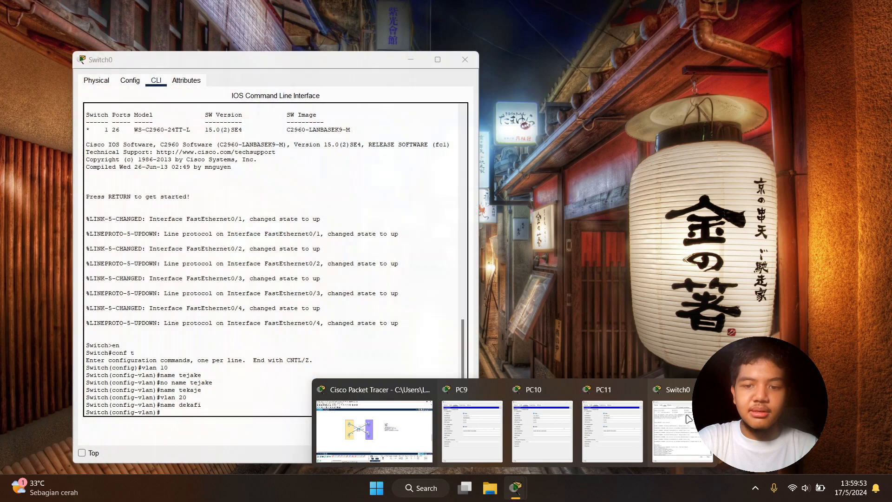
left_click(675, 415)
left_click_drag(280, 59, 672, 52)
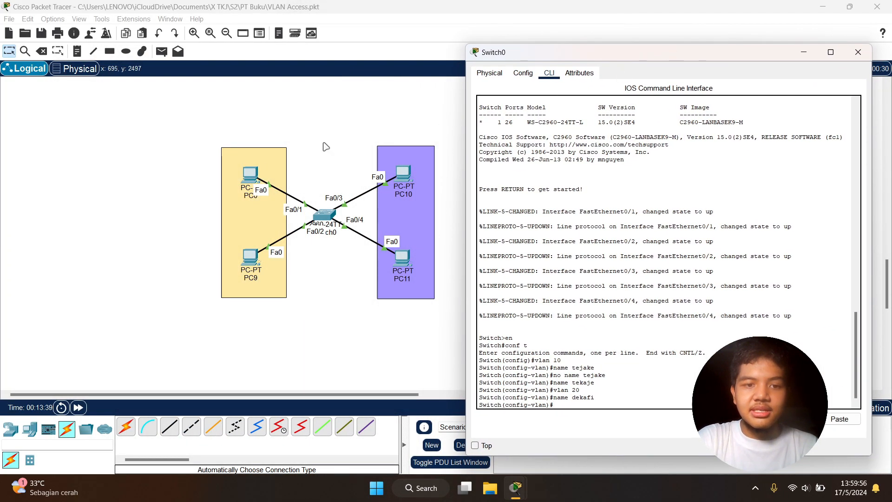
left_click(331, 149)
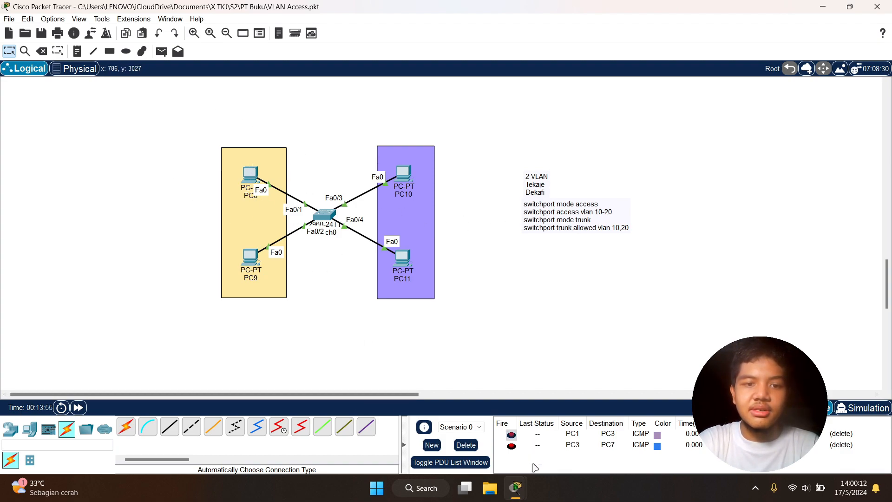
mouse_move(521, 489)
mouse_move(658, 430)
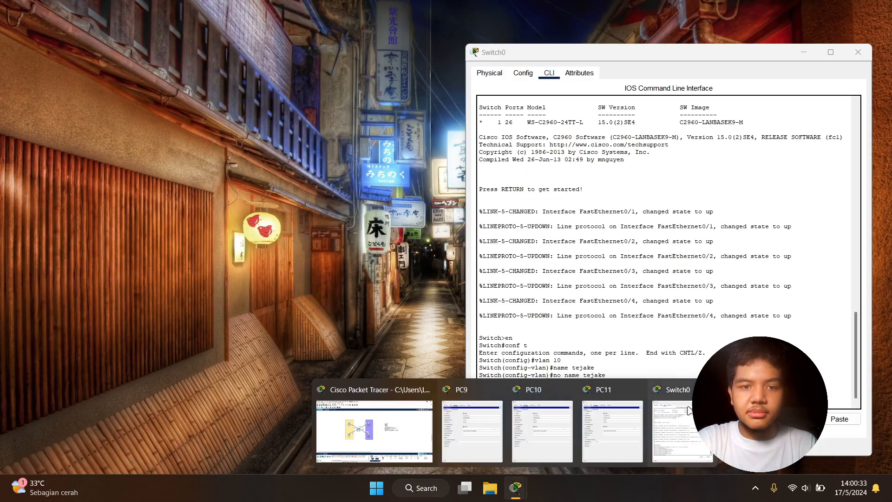
left_click(669, 418)
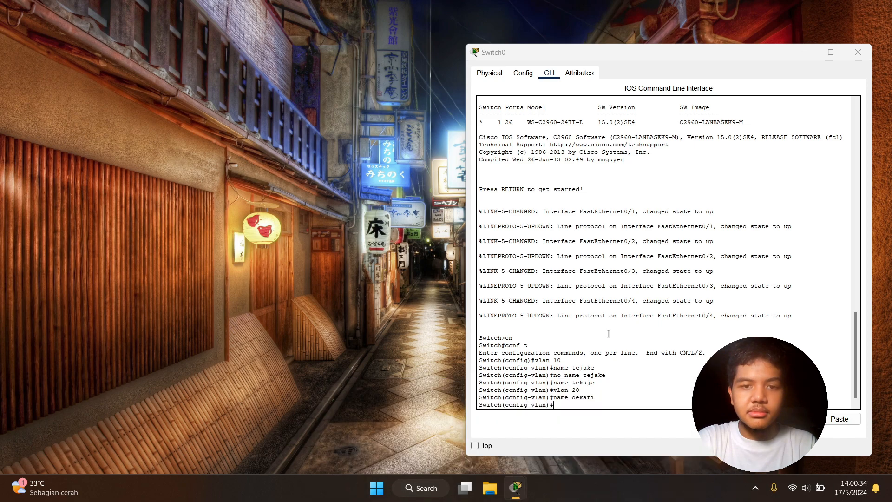
left_click_drag(605, 56, 555, 41)
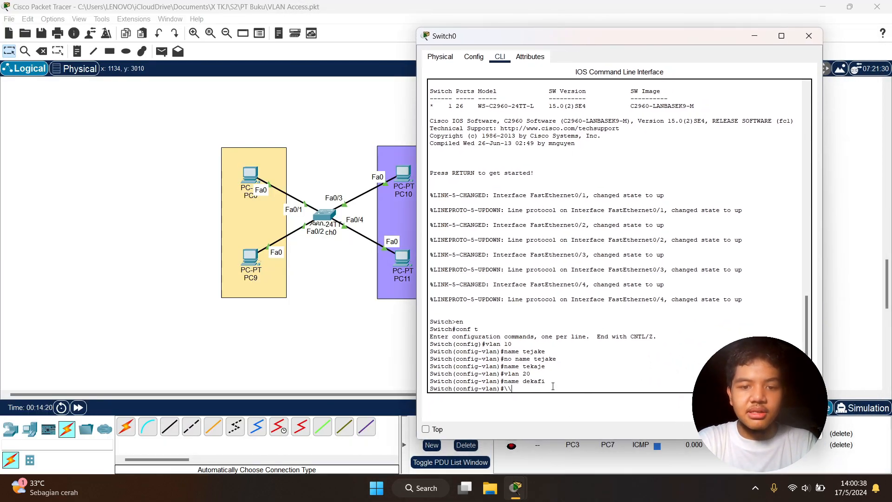
Enter interface fa0/1 on Switch0 and set it to access mode with sw mode access
key("Return")
key("Return")
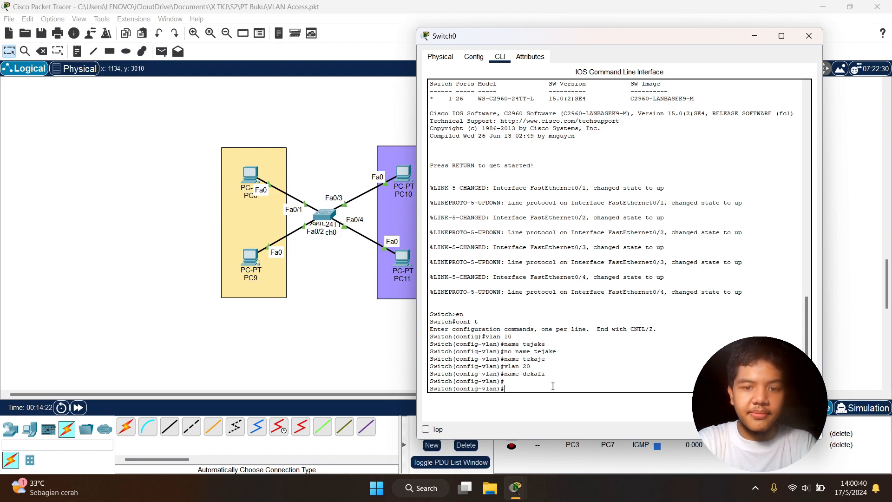
type("int fa0/1")
key("Return")
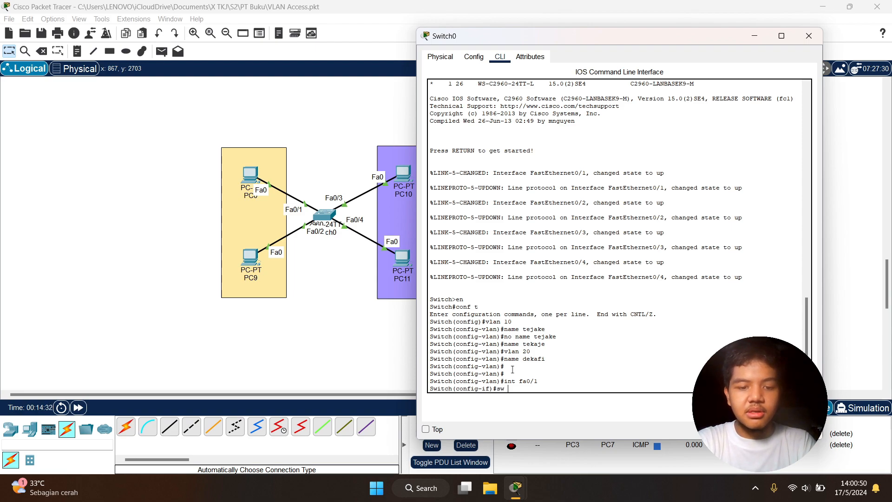
type("sw mode acc")
key("Tab")
key("Return")
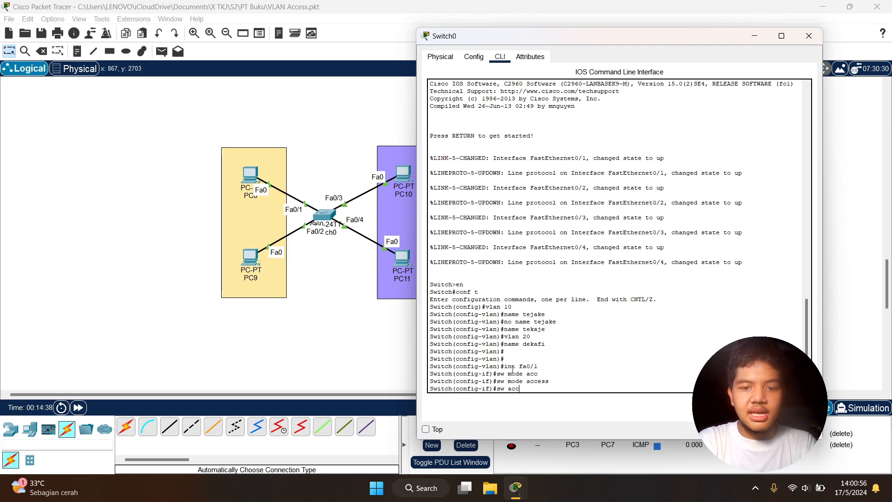
Assign interface fa0/1 to VLAN 10 with sw access vlan 10
type("sw acc")
key("Tab")
type("vlan 10")
key("Return")
type("\\")
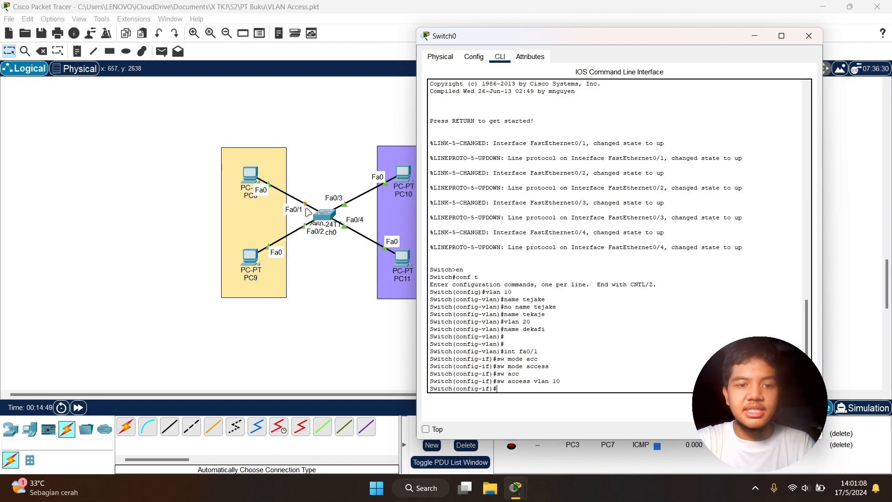
key("Return")
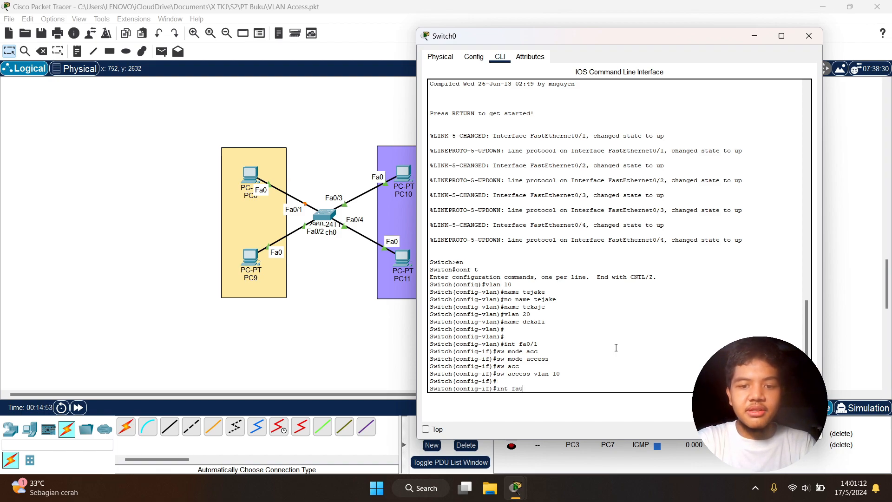
Enter interface fa0/2 and set it to access mode with sw mode access
type("int fa0/2")
key("Return")
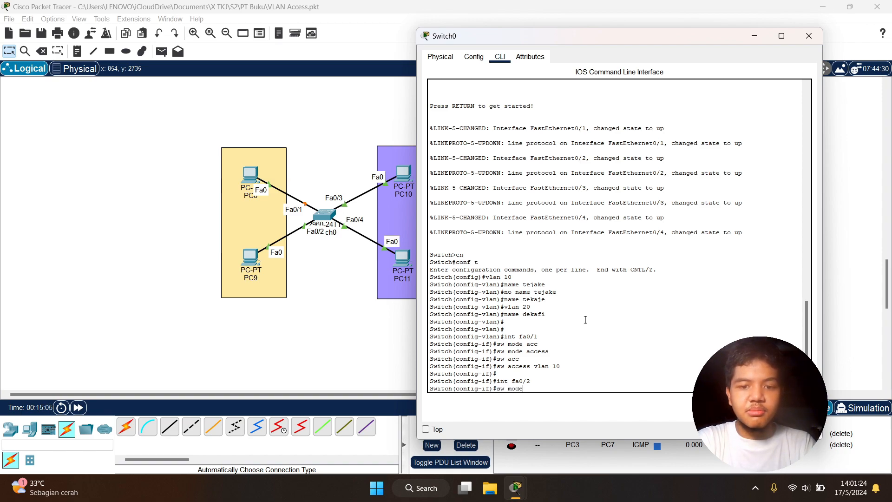
type("cc")
key("Tab")
key("Return")
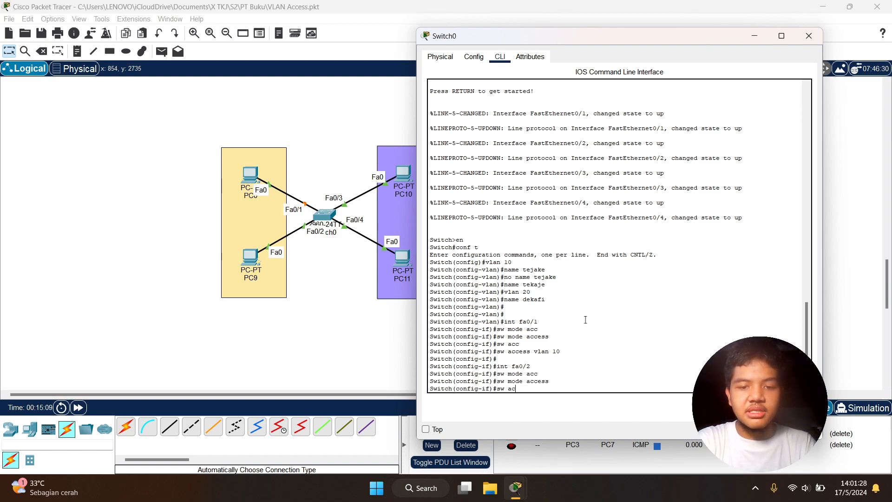
Assign interface fa0/2 to VLAN 10 with sw access vlan 10
type("sw accc")
key("Tab")
key("BackSpace")
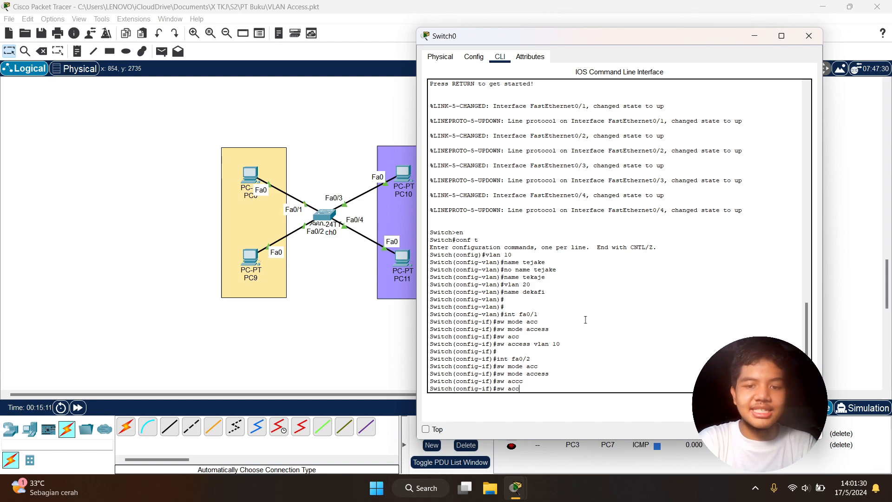
key("Tab")
type("vlan 10")
key("Return")
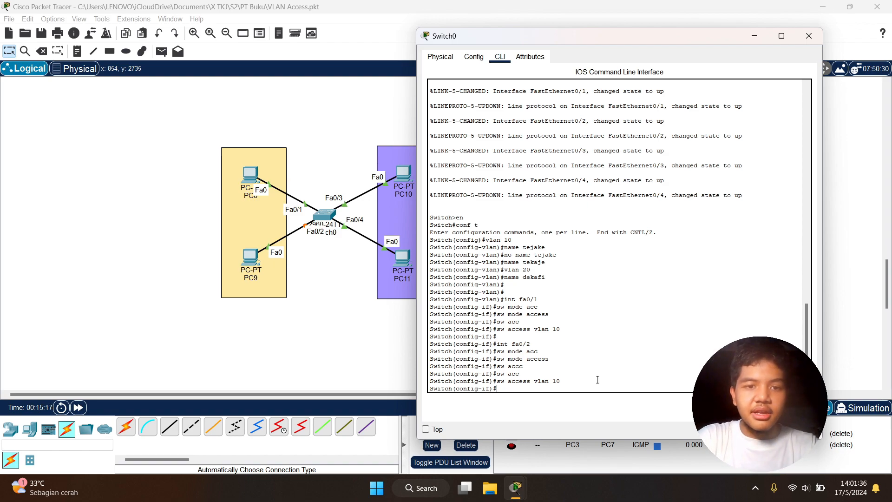
Check the switch ports connecting PC10 and PC11 in the topology, and return to the Switch0 command line
left_click_drag(579, 39, 615, 38)
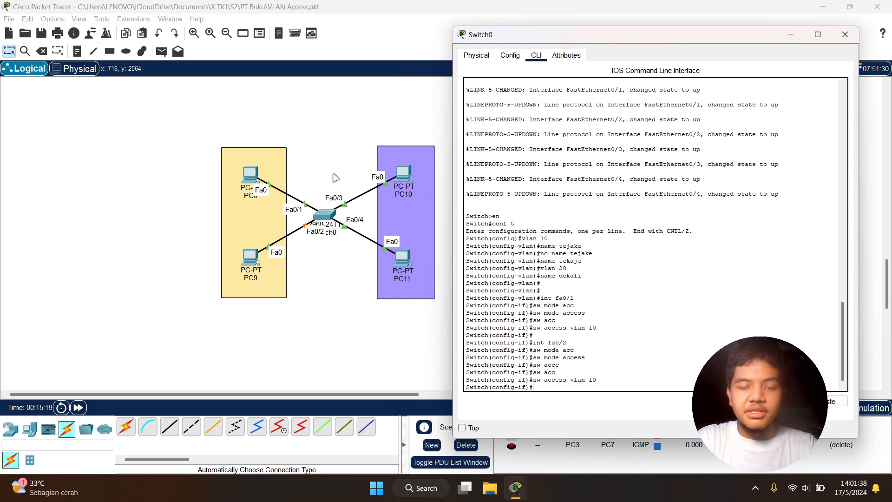
left_click_drag(355, 127, 460, 324)
left_click(450, 179)
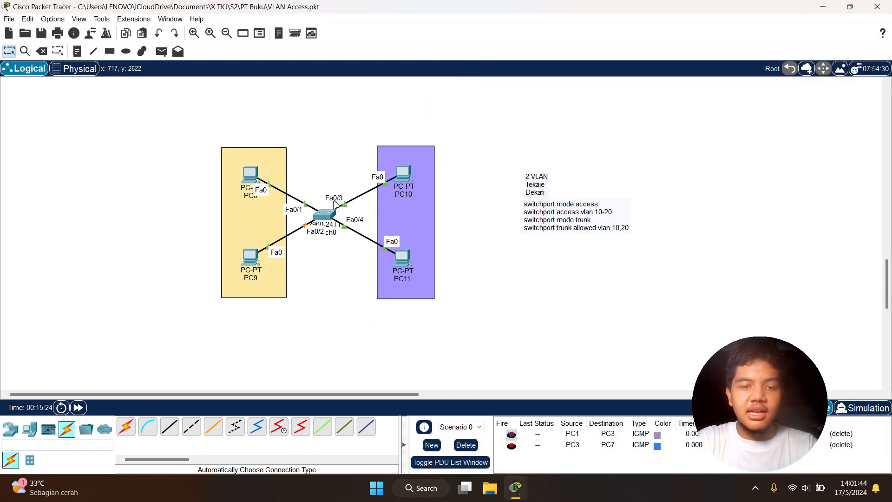
mouse_move(515, 489)
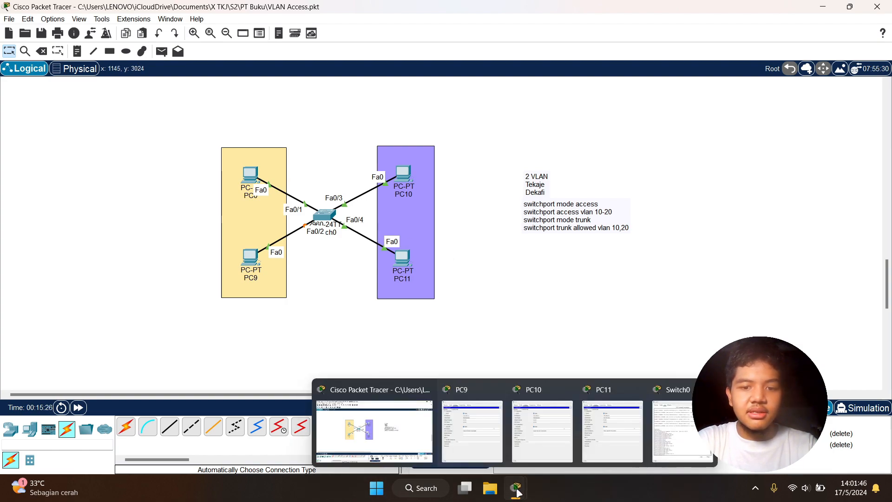
left_click(672, 418)
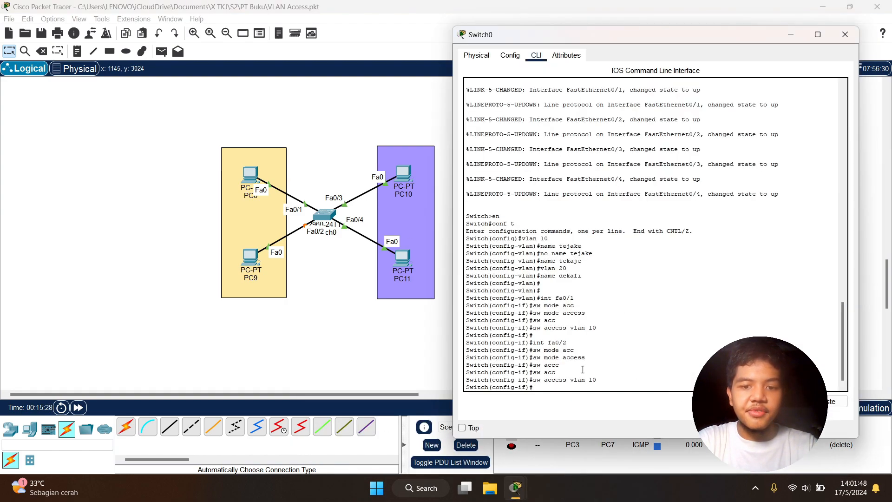
Enter interface fa0/3 and set it to access mode with sw mode access
key("Return")
key("Return")
type("int fa0/3")
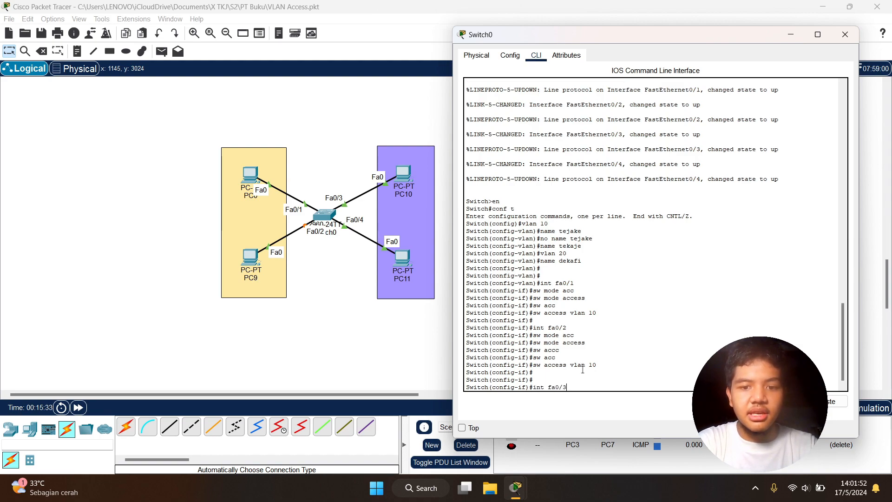
key("Return")
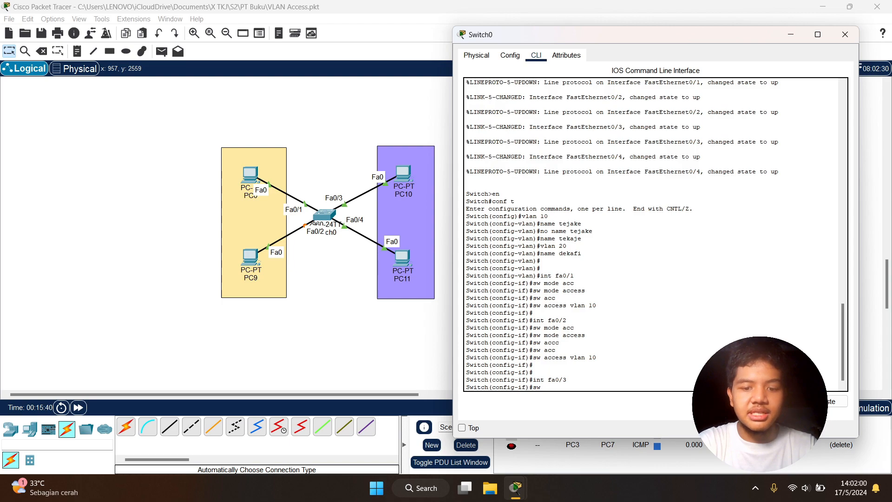
key("Tab")
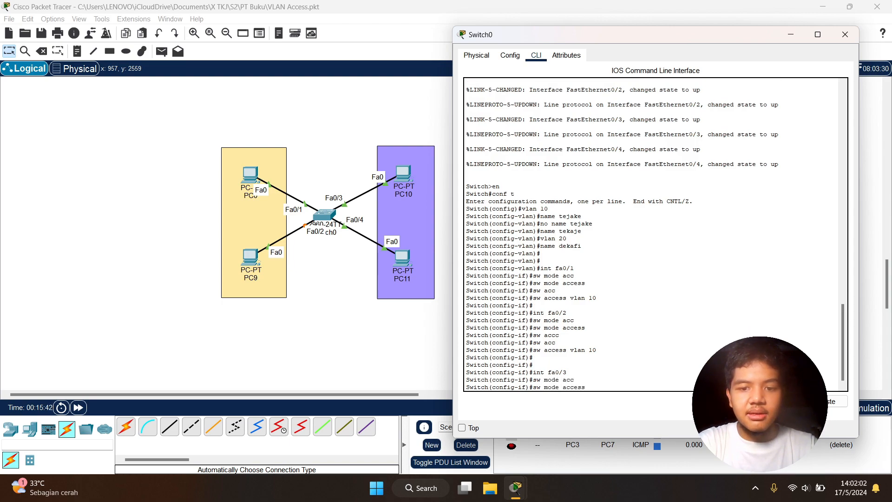
key("Return")
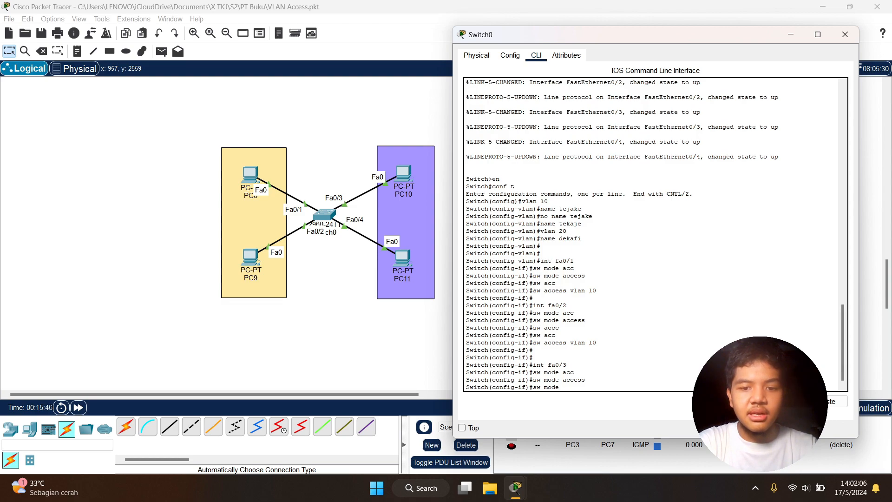
Assign interface fa0/3 to VLAN 20 with sw access vlan 20
type("sw acc")
key("Tab")
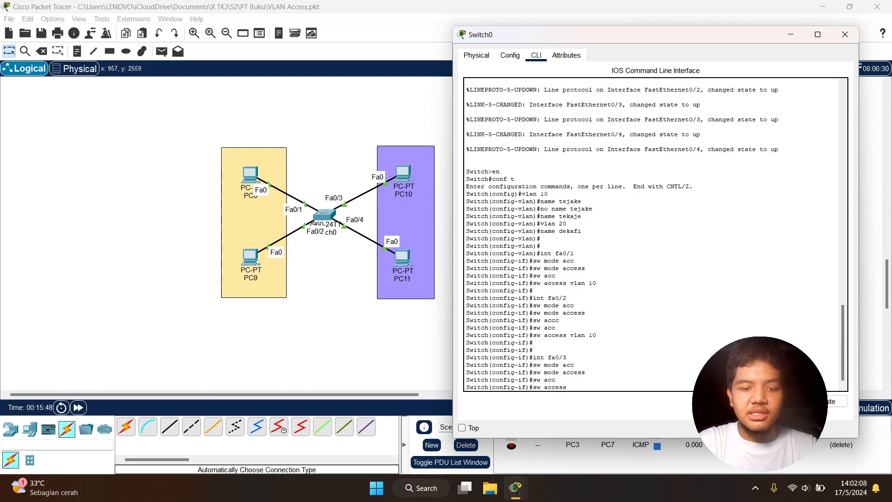
type("vlan 20")
key("Return")
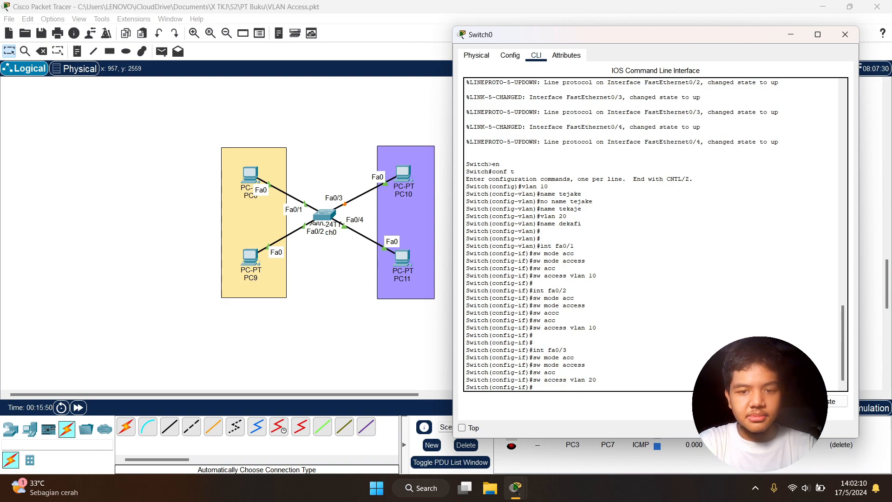
key("Return")
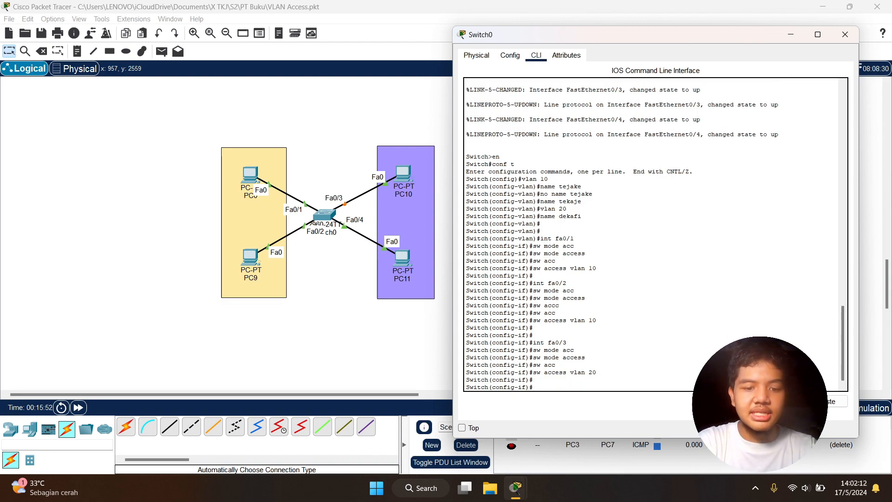
Enter interface fa0/4 and set it to access mode with sw mode access
type("int fa0/")
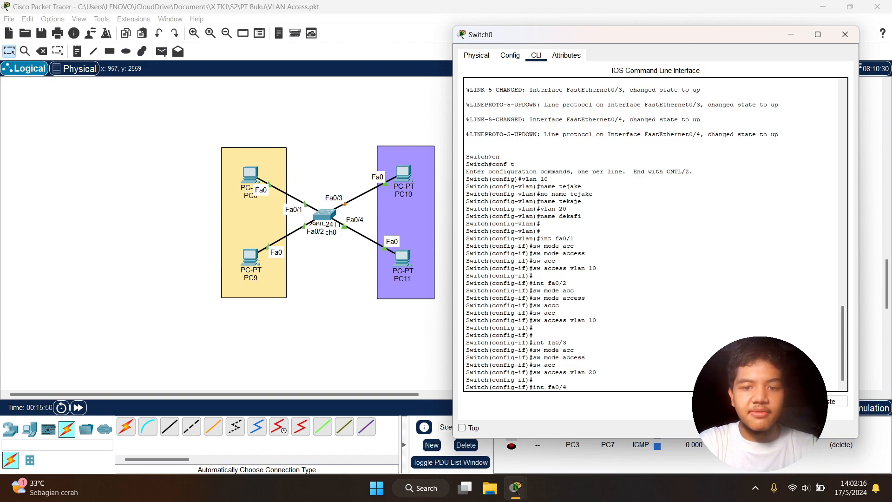
type("4")
key("Return")
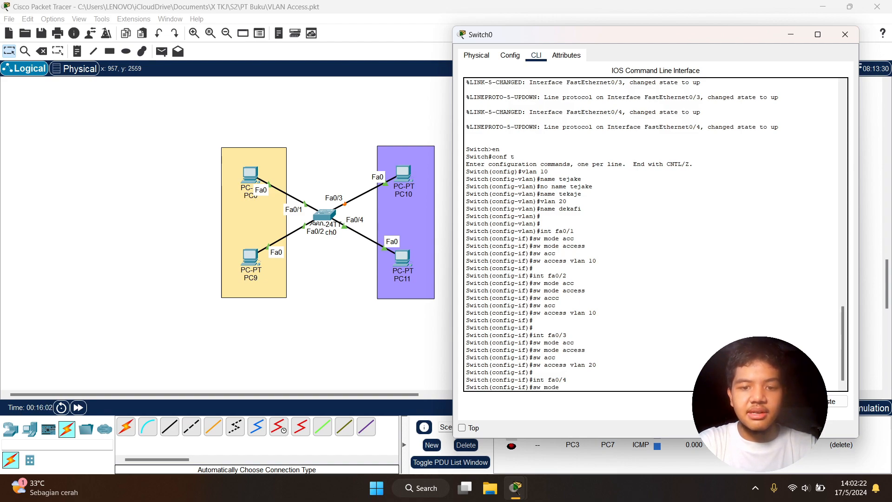
type("c")
key("Tab")
key("Return")
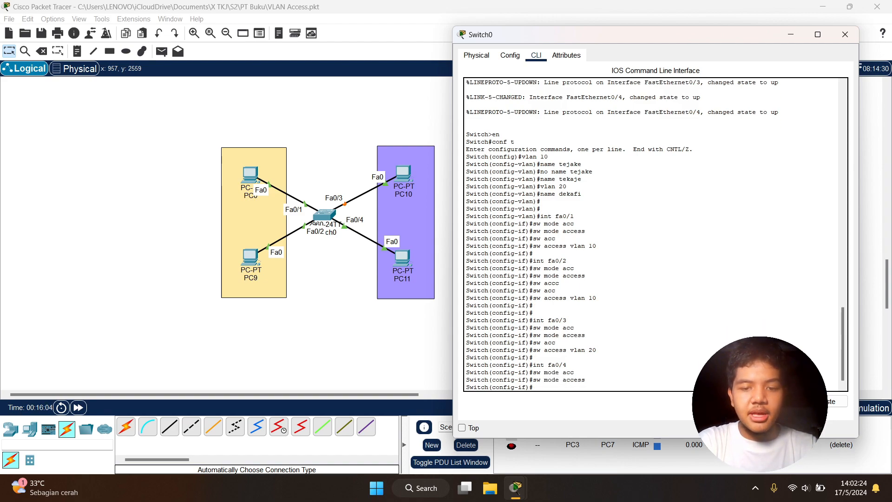
Assign interface fa0/4 to VLAN 20 with sw access vlan 20
type("acc")
key("Tab")
type("vl")
key("Caps_Lock")
type("AM")
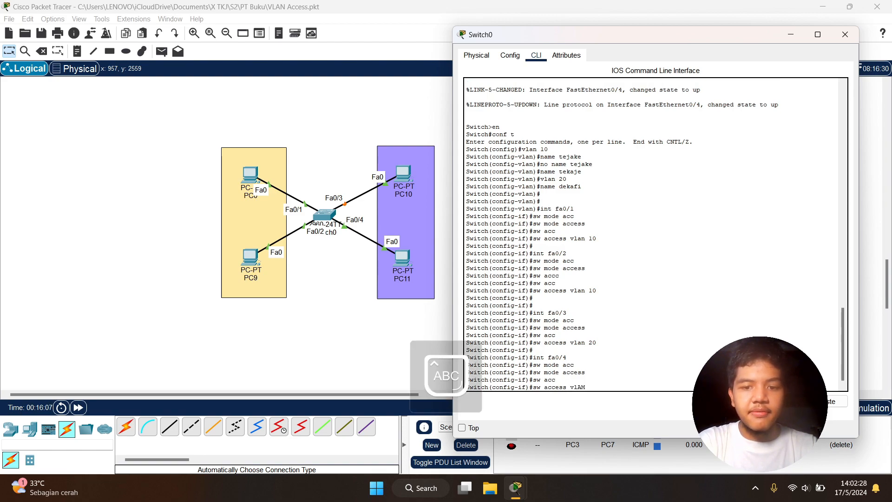
key("Caps_Lock")
type("an 20")
key("Return")
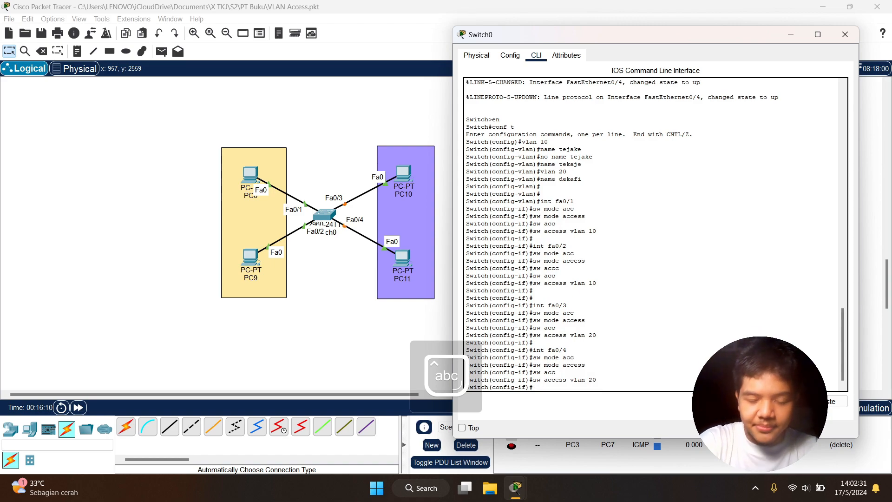
Return to the topology and delete the old PDU entries of Scenario 0
left_click(404, 120)
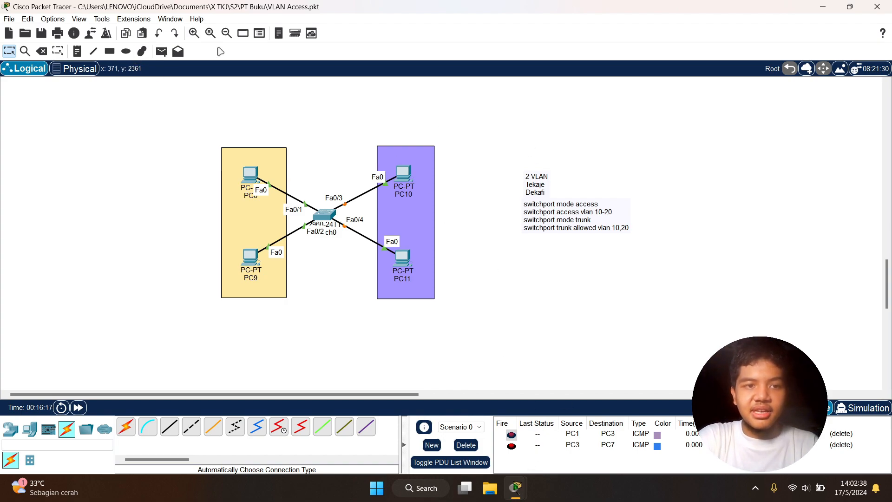
left_click(251, 177)
left_click(309, 134)
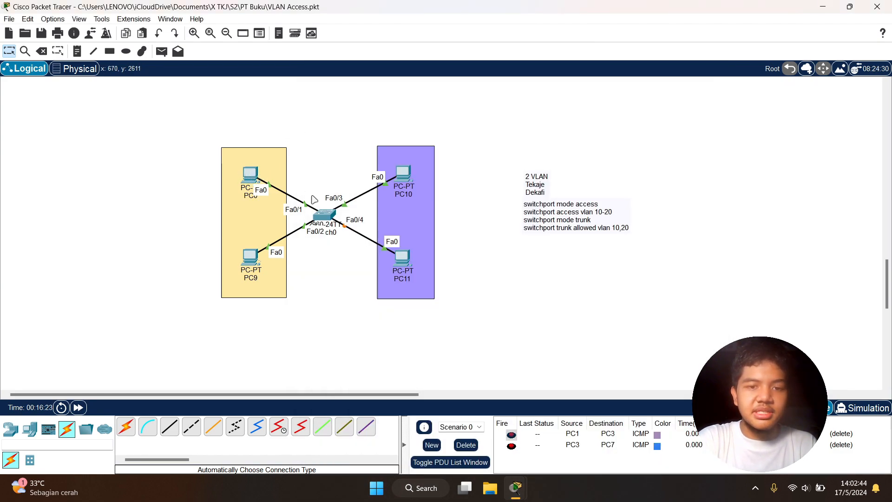
left_click(161, 52)
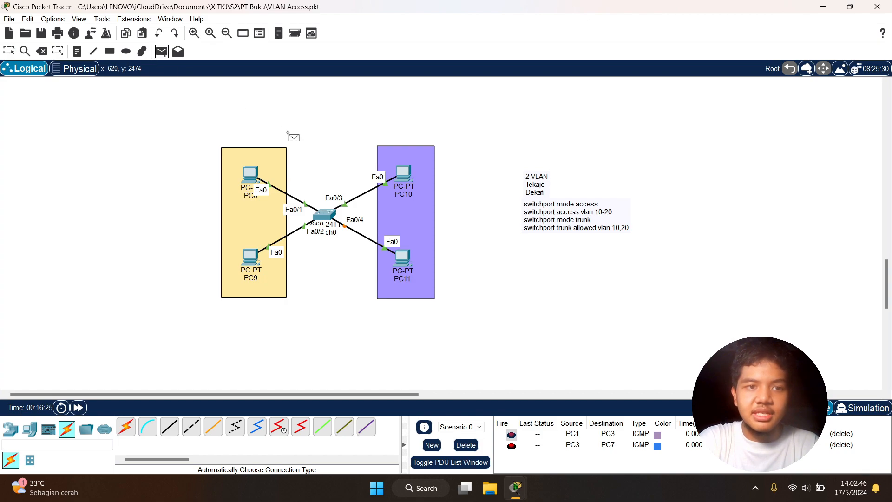
left_click(251, 178)
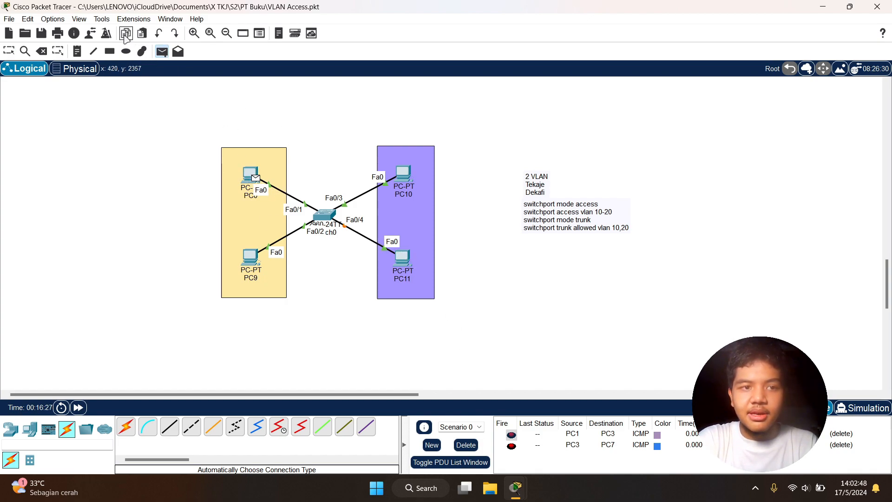
left_click(162, 52)
left_click(471, 445)
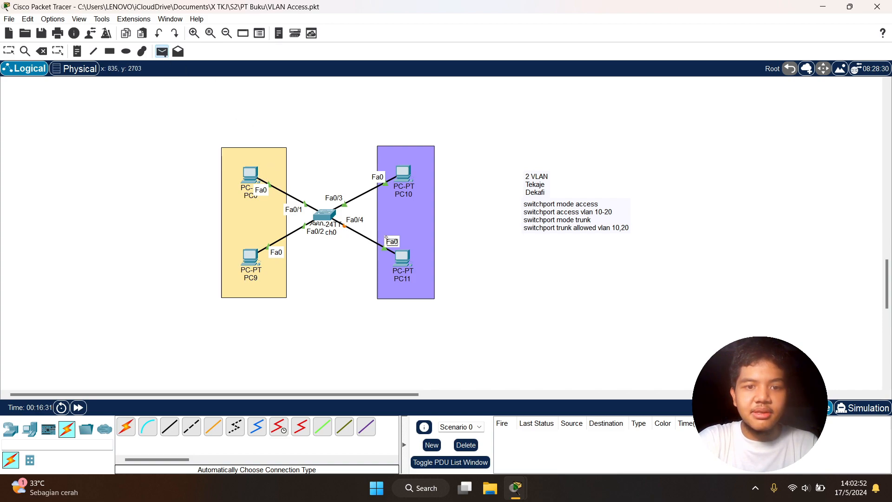
Test connectivity between the VLANs by sending simple PDUs from PC0 to PC11 and from PC0 to PC10
left_click(257, 176)
left_click(407, 258)
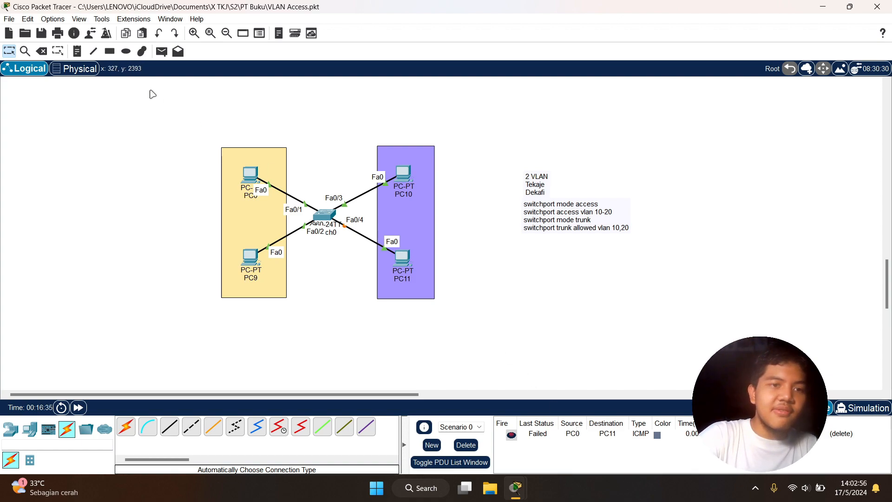
left_click(162, 51)
left_click(256, 176)
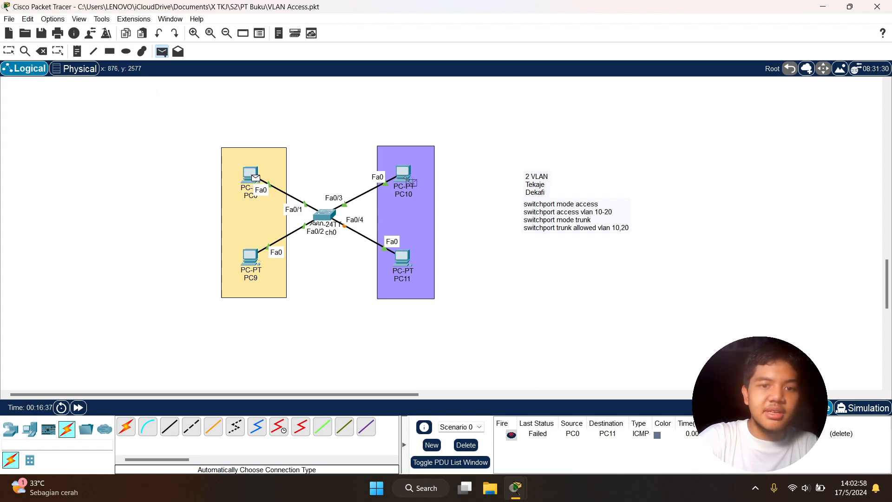
left_click(407, 182)
Test connectivity within VLAN 10 by sending a simple PDU from PC0 to PC9
left_click(161, 51)
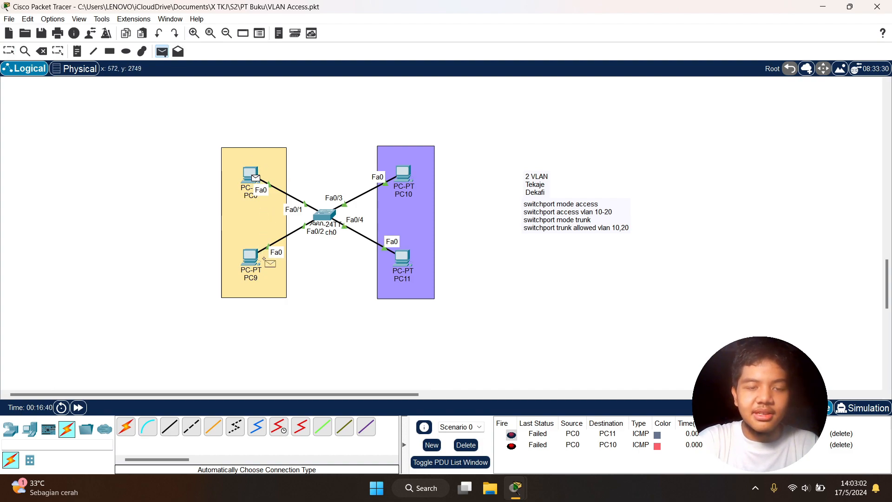
left_click(254, 176)
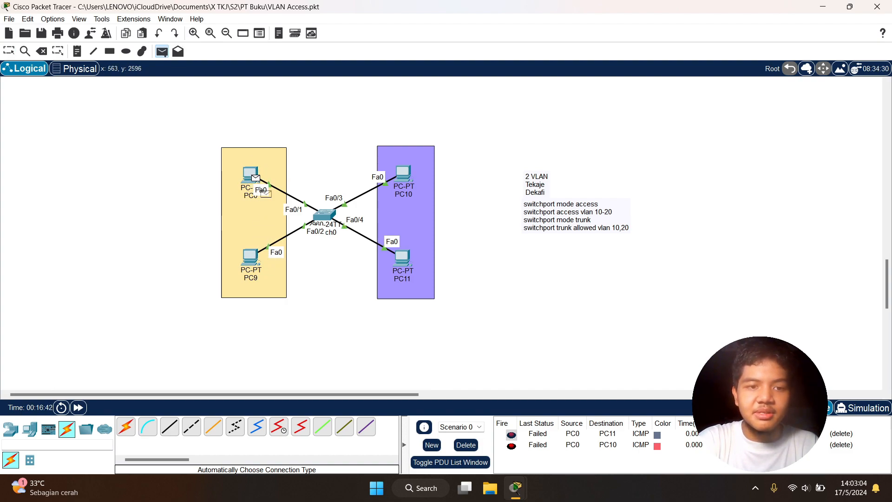
left_click(251, 256)
left_click_drag(169, 117, 328, 325)
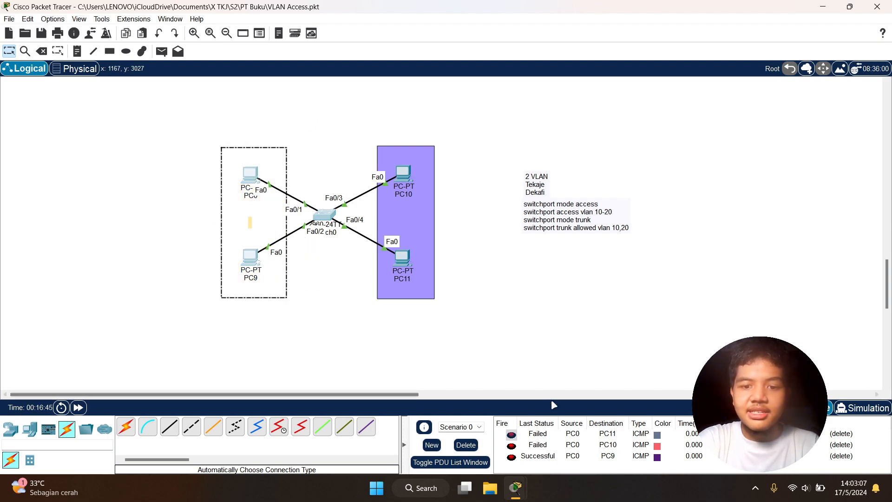
Clear the test PDUs from the scenario and check PC9's IP configuration
left_click(466, 445)
left_click(379, 331)
left_click(250, 174)
left_click(257, 258)
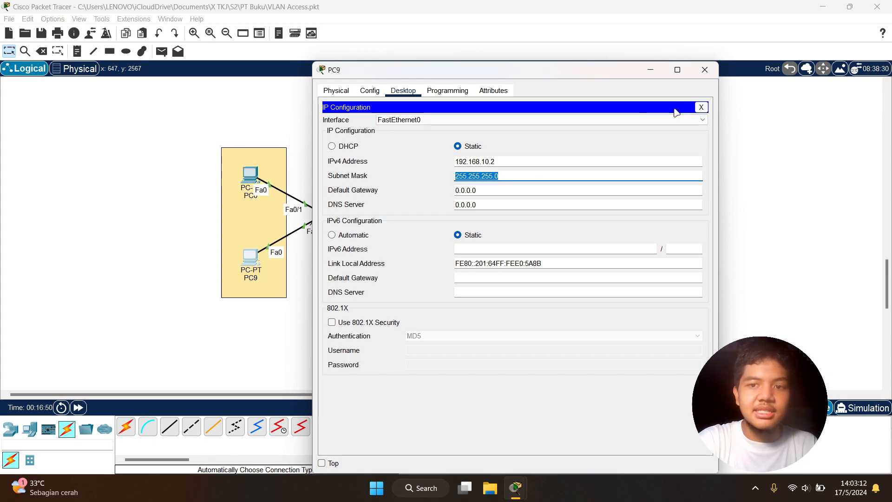
left_click(701, 107)
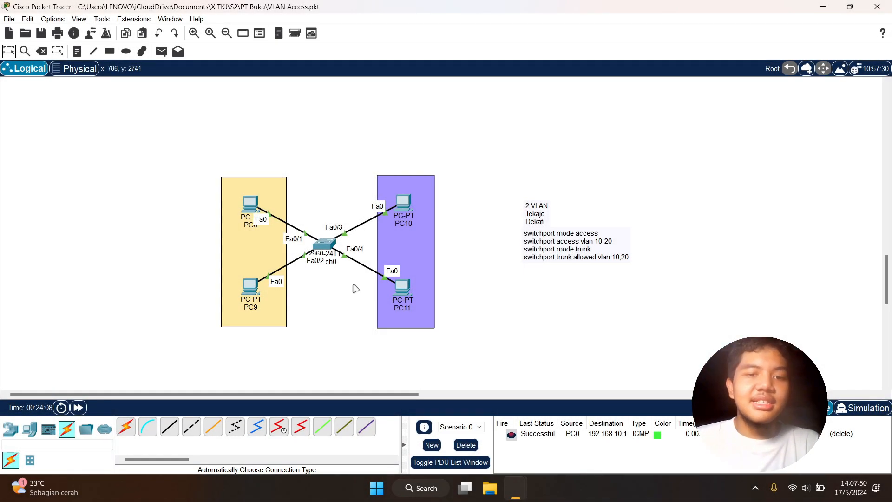
scroll(319, 216, "down", 1)
left_click_drag(196, 127, 445, 285)
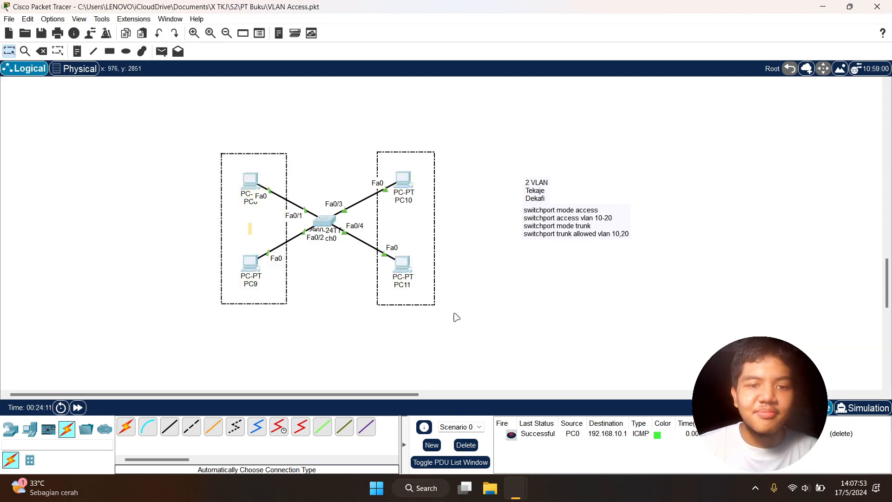
left_click(546, 284)
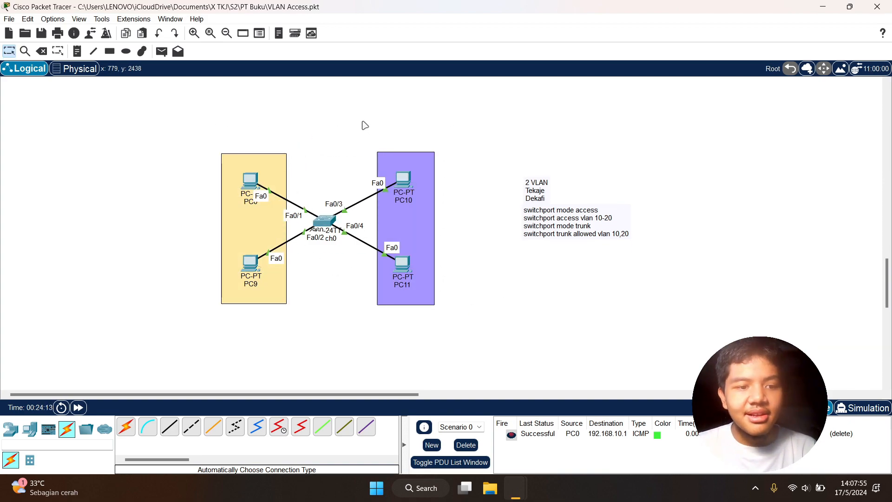
scroll(365, 126, "down", 3)
scroll(218, 156, "up", 3)
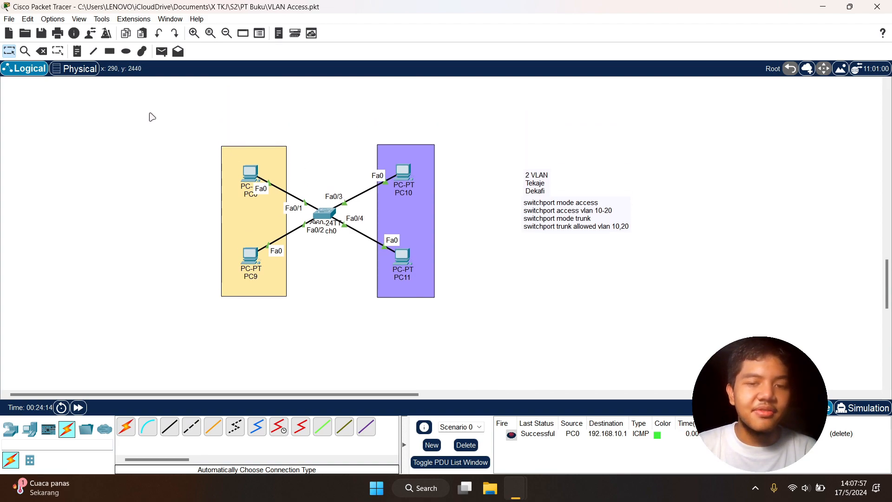
left_click_drag(183, 110, 461, 299)
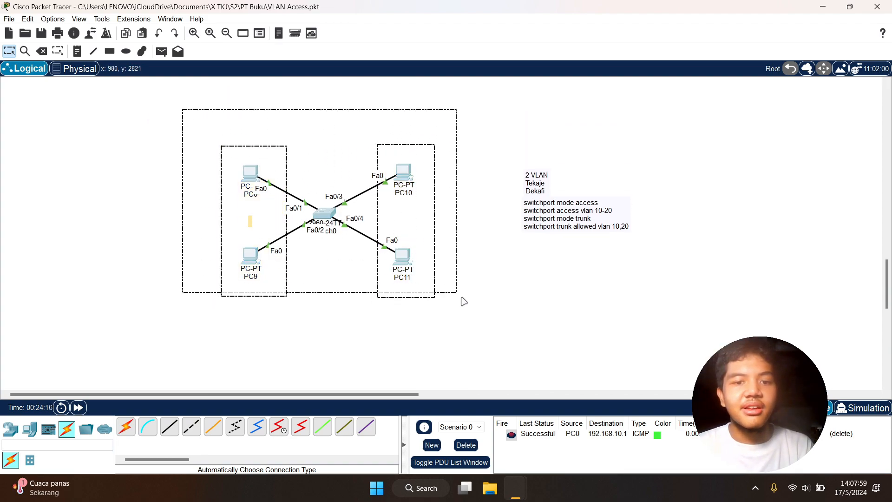
left_click(467, 145)
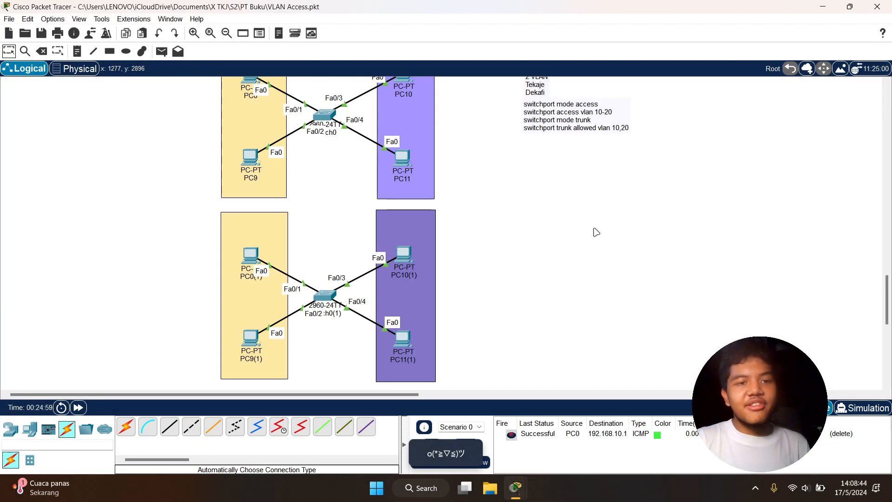
Examine the original Switch0 topology and its duplicate below it, comparing their VLAN areas, PCs and switch ports
scroll(596, 232, "up", 3)
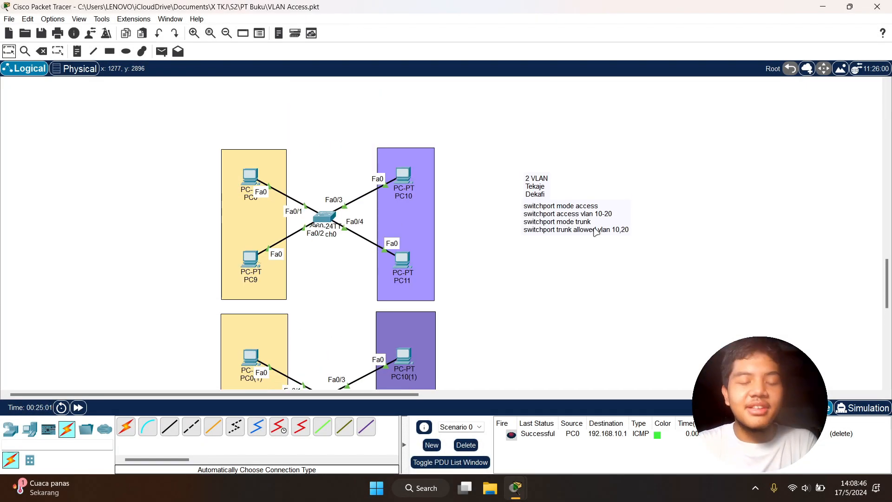
scroll(597, 233, "down", 2)
scroll(597, 232, "up", 1)
scroll(596, 232, "up", 1)
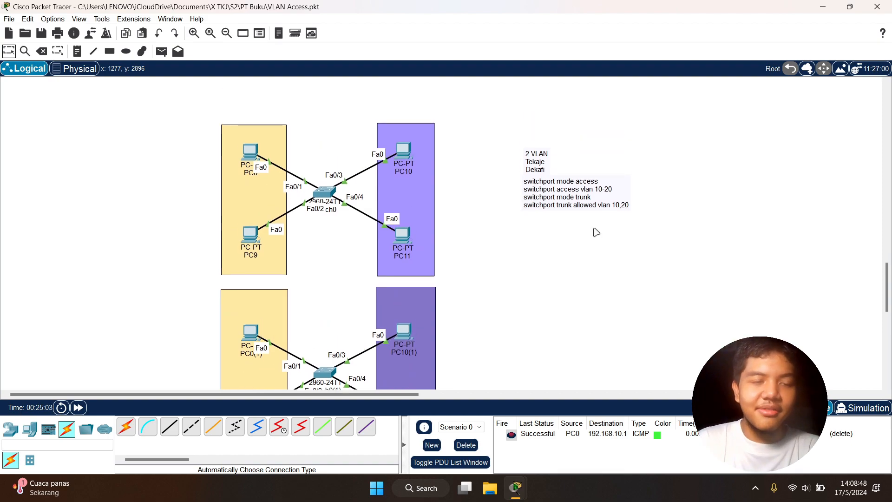
scroll(502, 222, "down", 4)
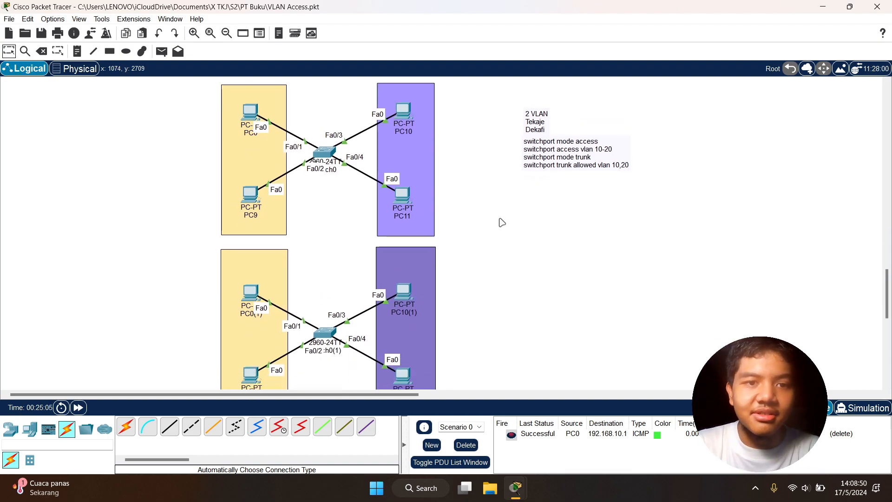
scroll(502, 223, "up", 1)
scroll(501, 222, "up", 2)
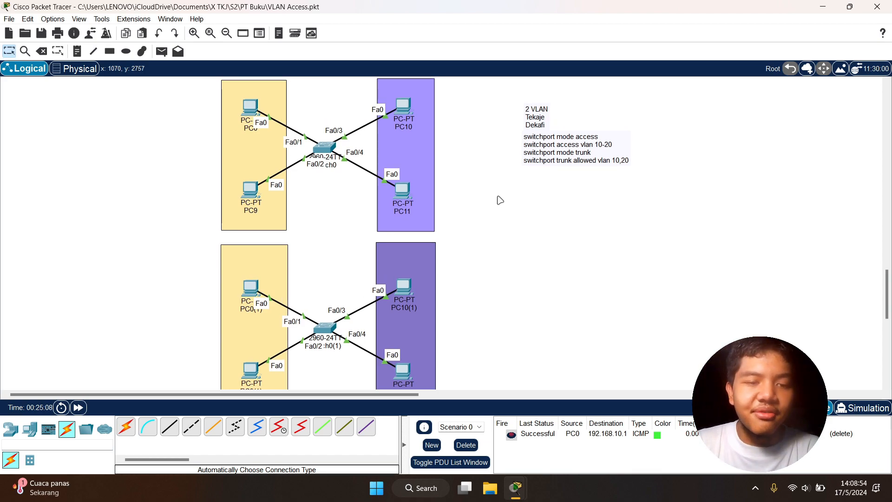
scroll(344, 178, "up", 2)
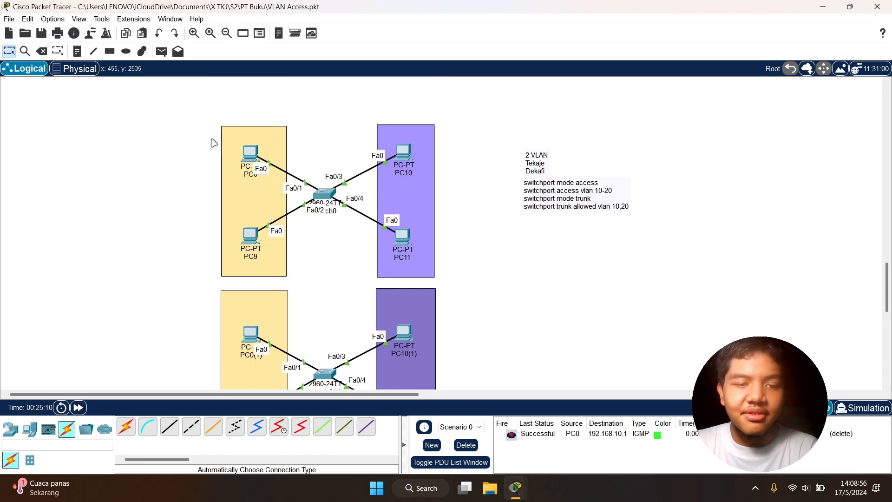
left_click_drag(199, 117, 305, 282)
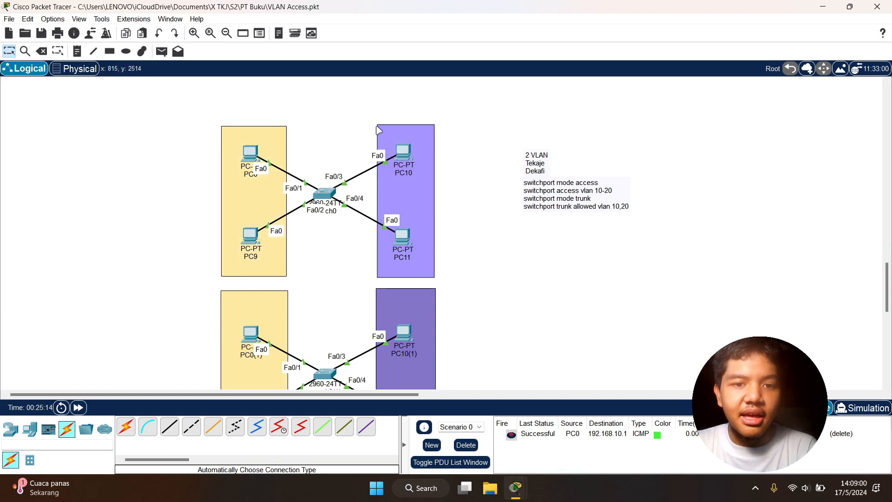
left_click_drag(202, 118, 466, 261)
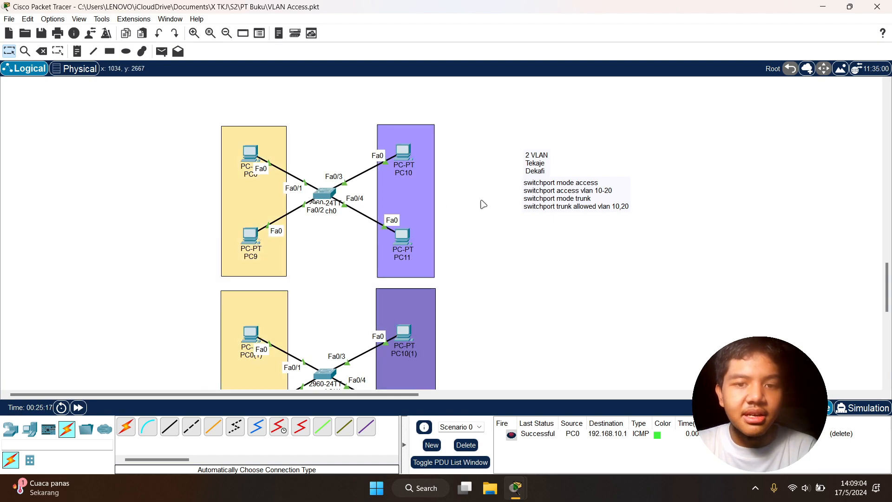
scroll(483, 204, "down", 3)
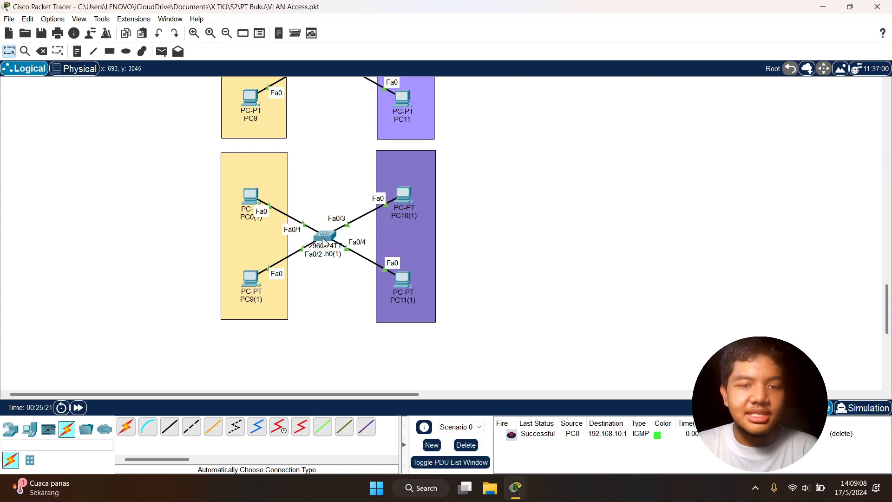
left_click_drag(188, 175, 470, 321)
left_click(504, 294)
scroll(379, 283, "up", 3)
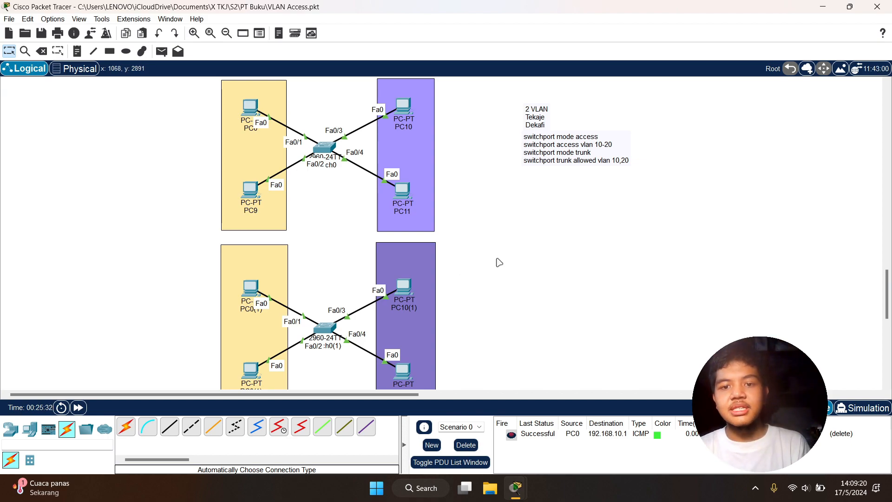
scroll(472, 229, "down", 3)
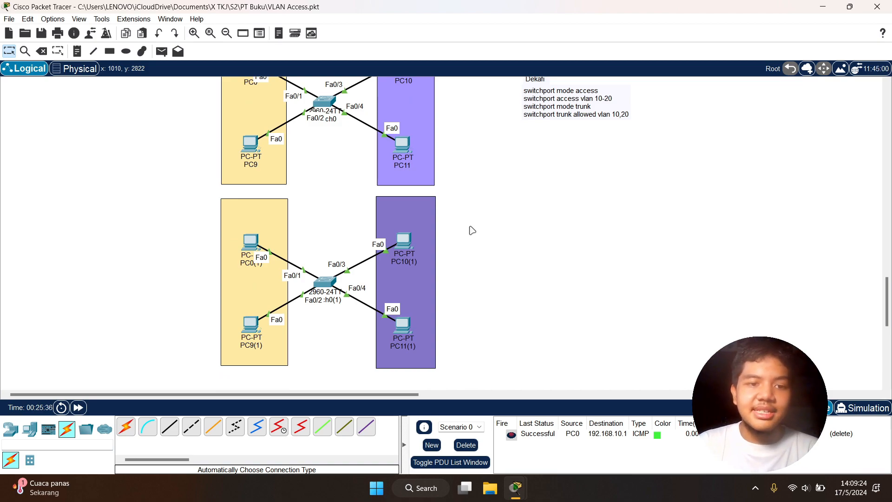
scroll(472, 231, "up", 6)
scroll(472, 230, "down", 3)
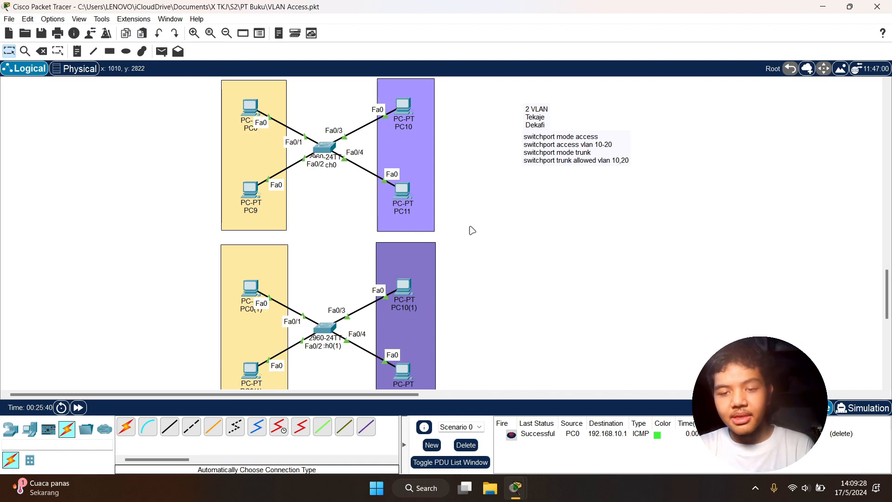
scroll(473, 229, "down", 3)
scroll(335, 213, "up", 6)
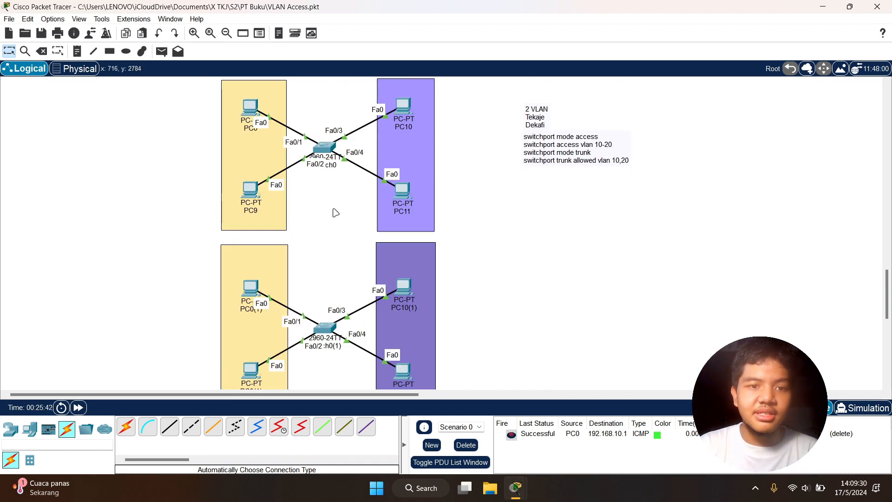
scroll(296, 196, "down", 6)
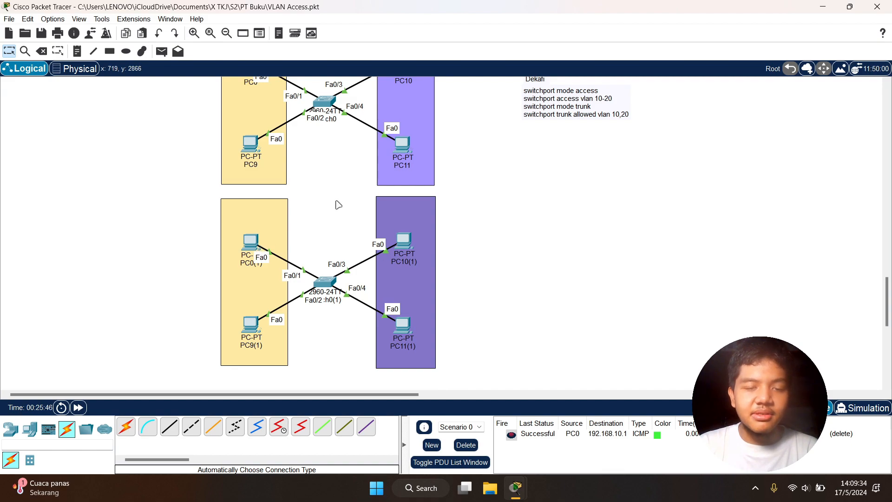
scroll(336, 203, "up", 9)
scroll(344, 206, "down", 6)
Check the static IP configuration of PC0(1) in the duplicated topology
left_click(251, 287)
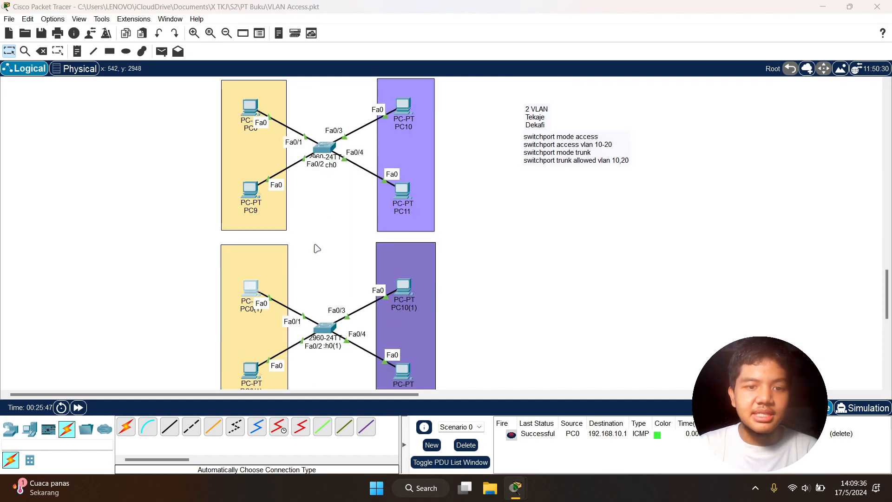
left_click(403, 91)
left_click(375, 129)
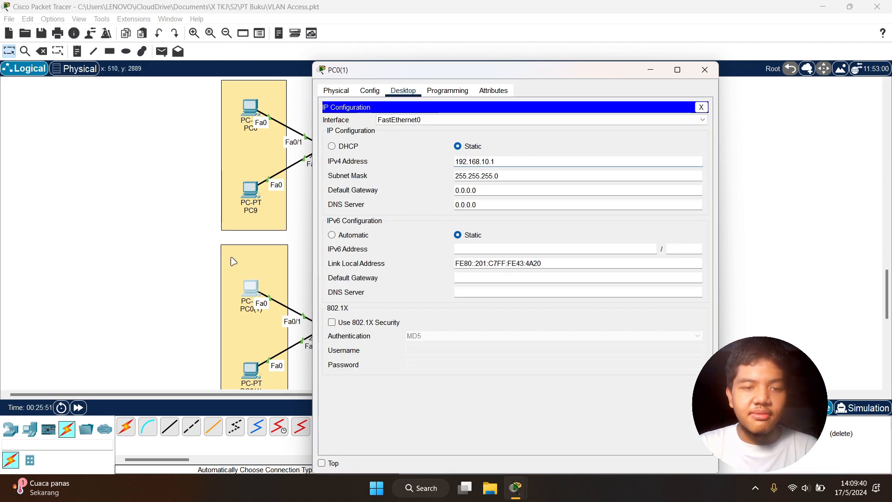
left_click(187, 260)
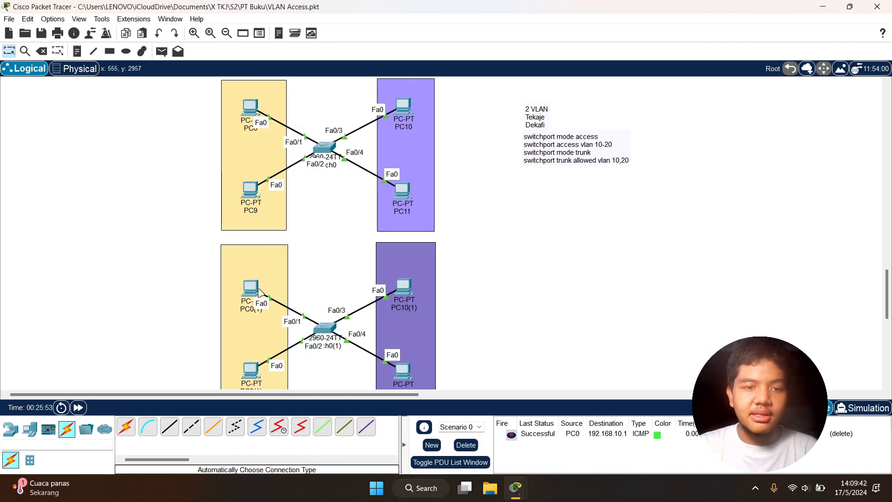
scroll(246, 283, "down", 1)
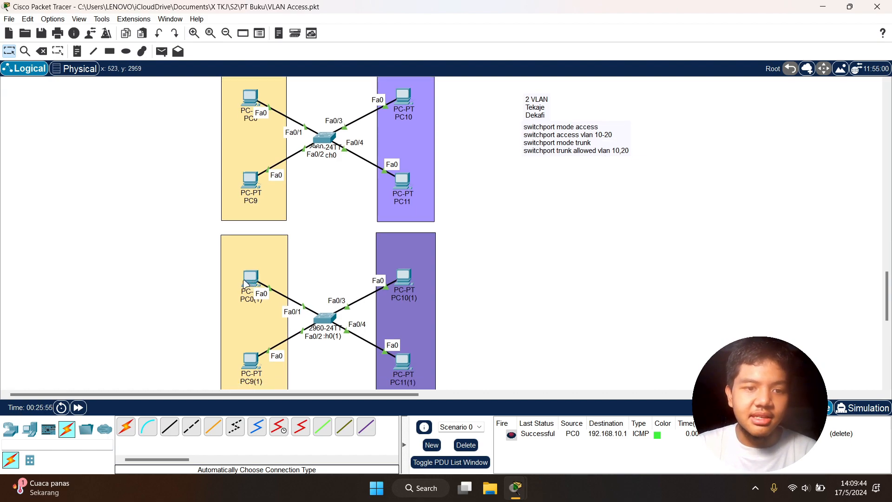
left_click(246, 283)
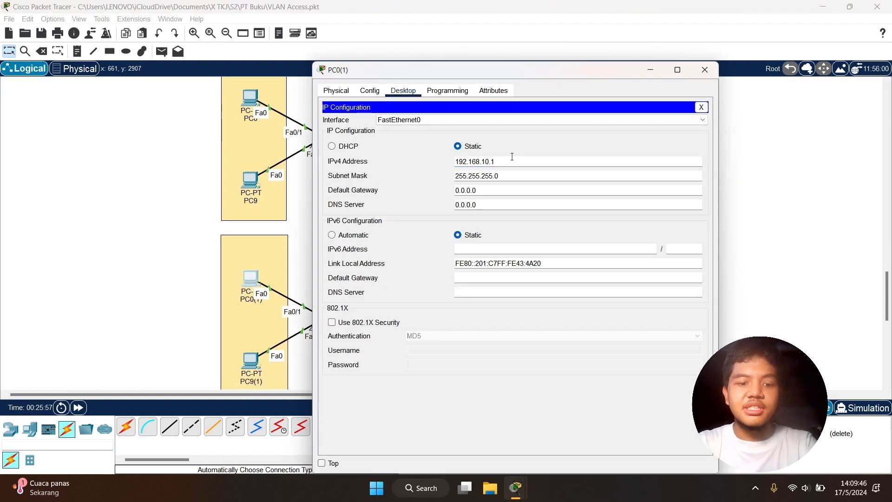
left_click(126, 235)
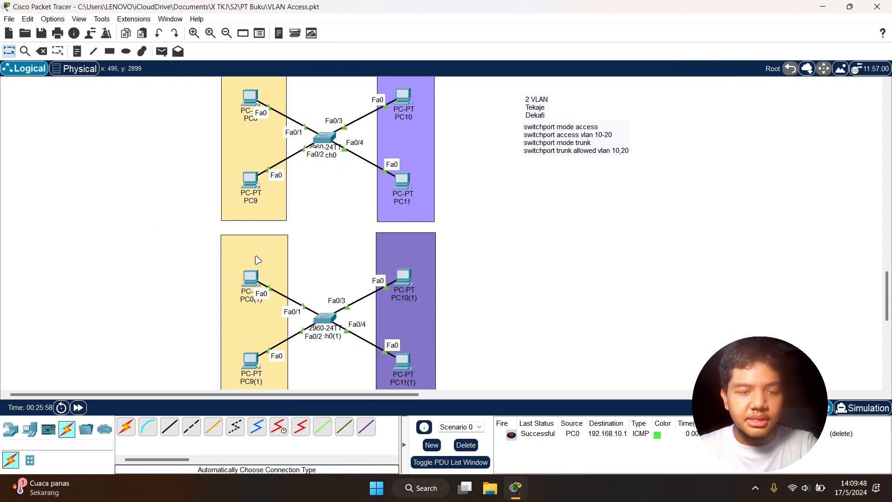
Set the static IPv4 address of PC9(1) to 192.168.10.4
scroll(305, 267, "down", 2)
left_click(251, 309)
left_click(412, 93)
left_click(370, 132)
left_click(528, 161)
key("BackSpace")
type("4")
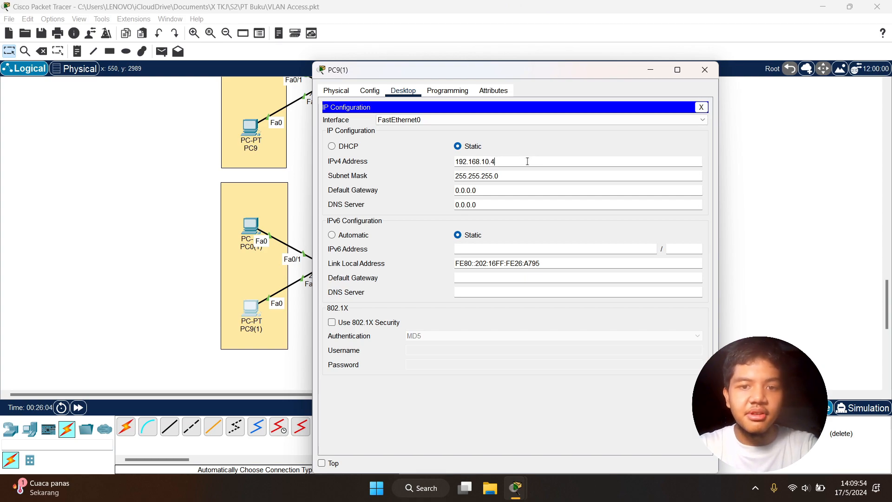
left_click(705, 70)
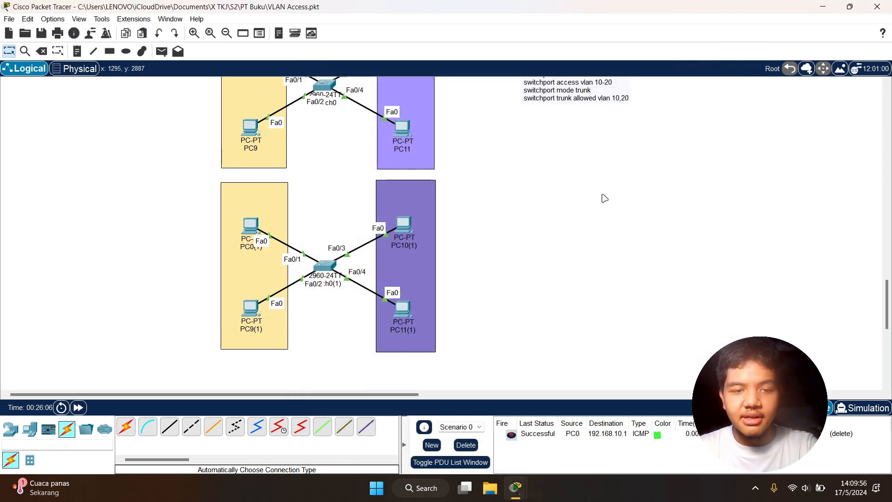
Check the static IPv4 address of PC10(1) in the duplicated topology
scroll(413, 227, "up", 3)
scroll(416, 232, "down", 2)
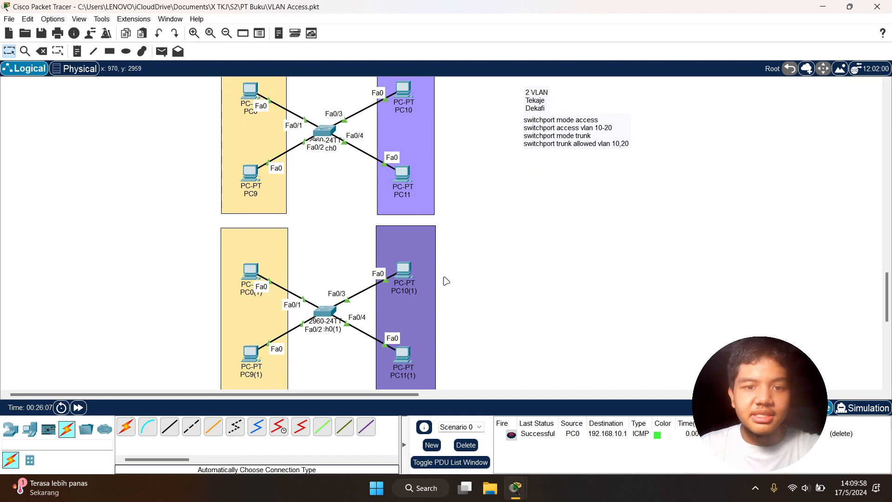
scroll(412, 278, "up", 3)
scroll(397, 310, "down", 2)
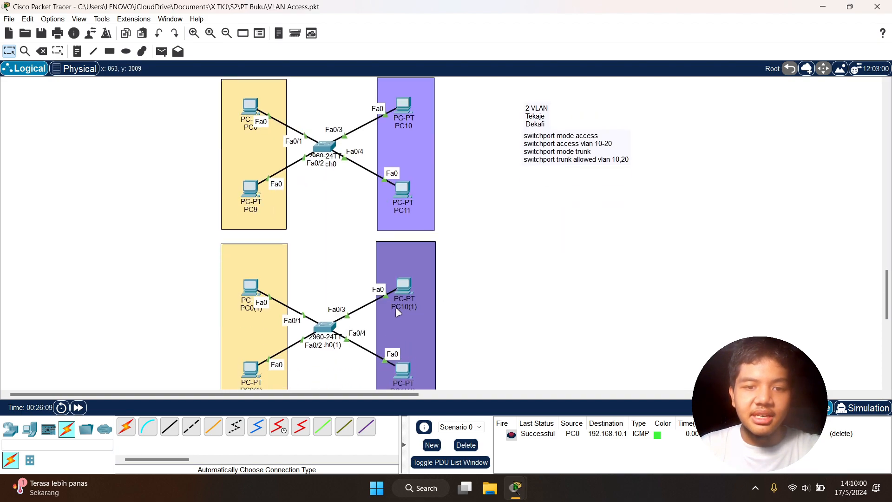
left_click(406, 293)
left_click(403, 91)
left_click(369, 117)
left_click(508, 163)
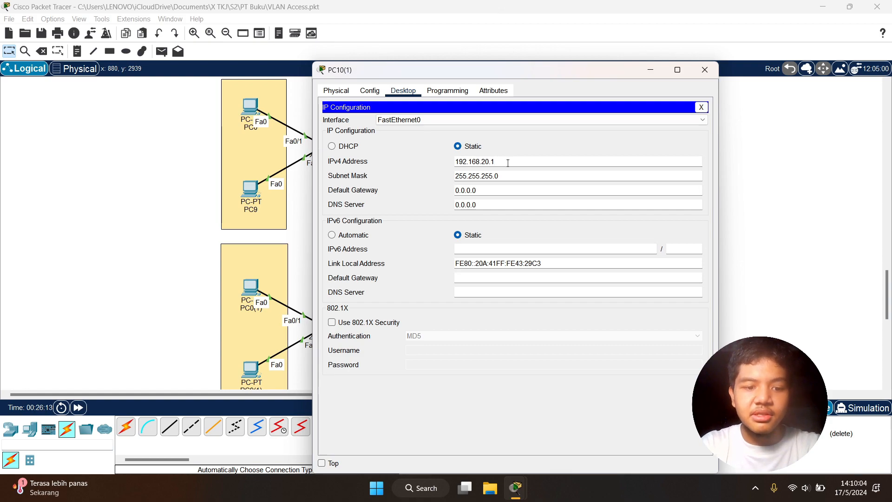
left_click(705, 70)
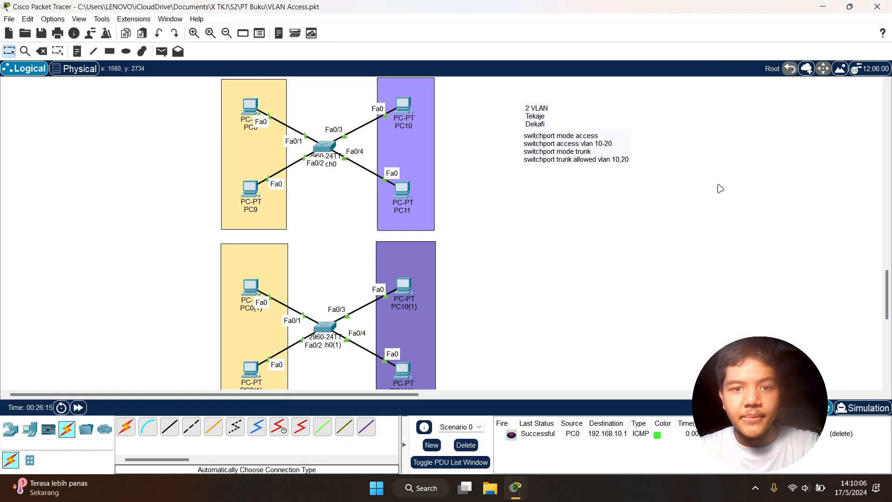
Set the static IPv4 address of PC11(1) to 192.168.20.4
scroll(484, 274, "down", 3)
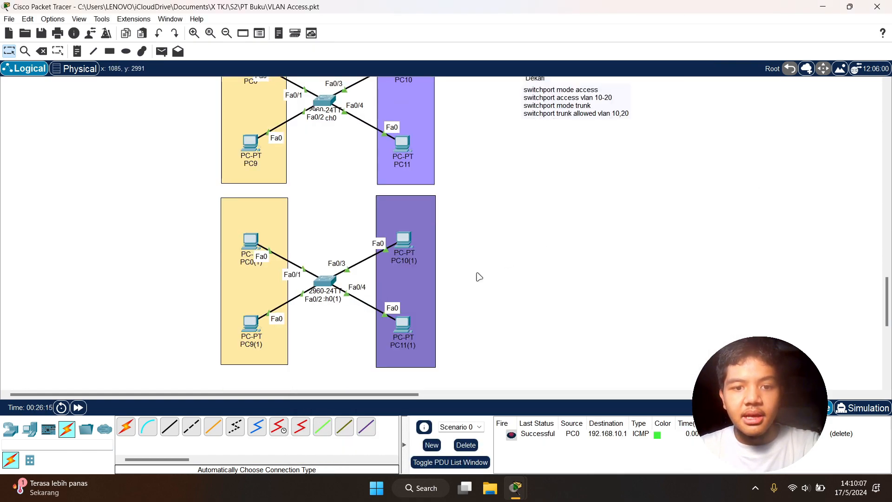
left_click(405, 325)
left_click(402, 91)
left_click(367, 129)
left_click(508, 159)
key("BackSpace")
type("4")
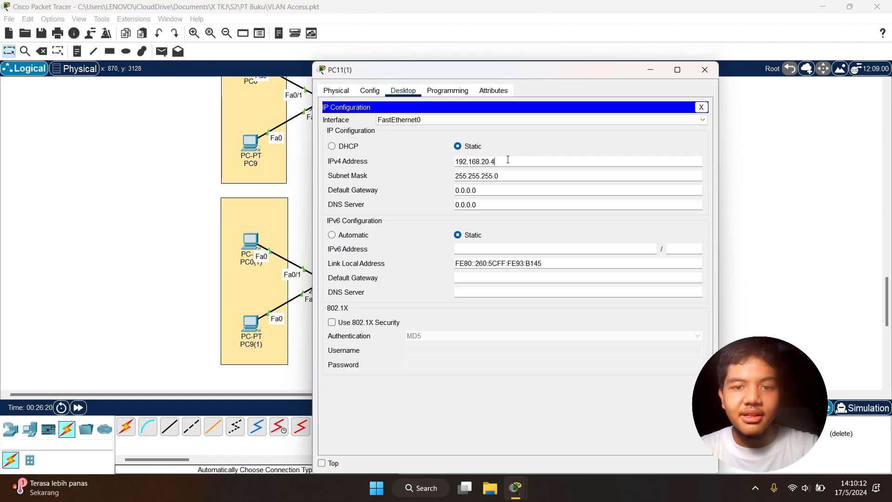
left_click(701, 107)
left_click(701, 75)
Check the IP configurations of PC10 and PC0 in the original topology
scroll(461, 218, "up", 5)
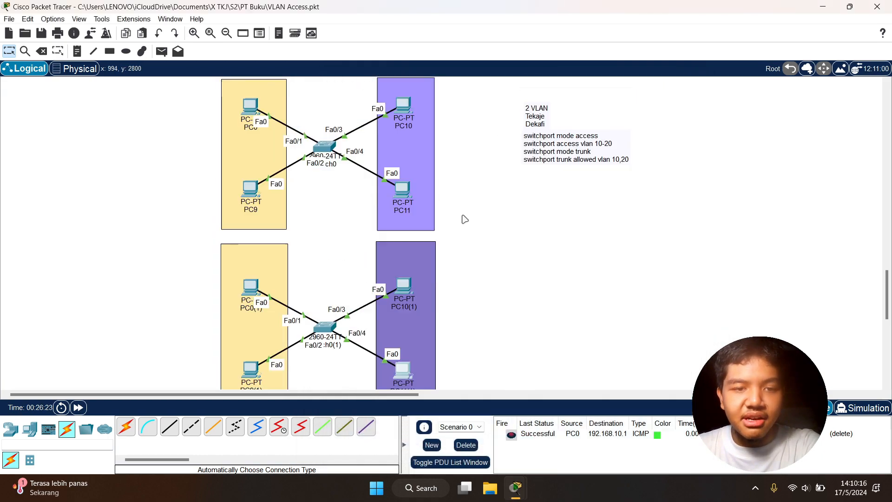
left_click(411, 196)
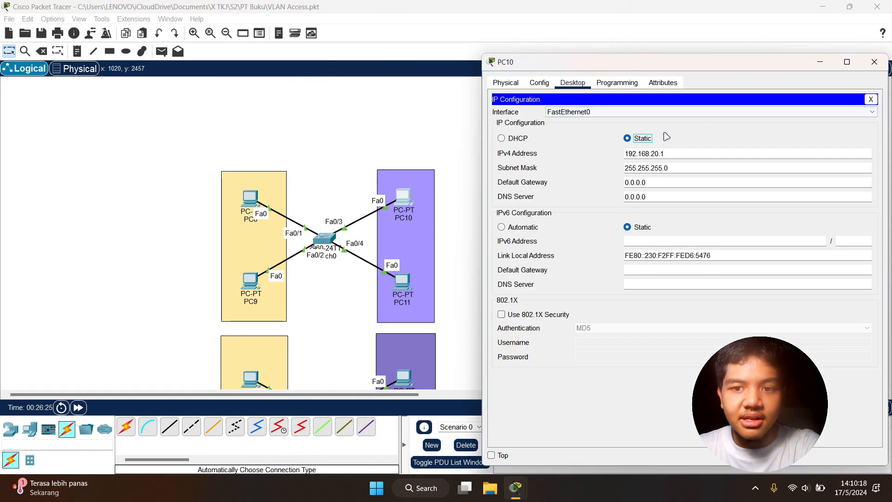
left_click(342, 159)
left_click(251, 198)
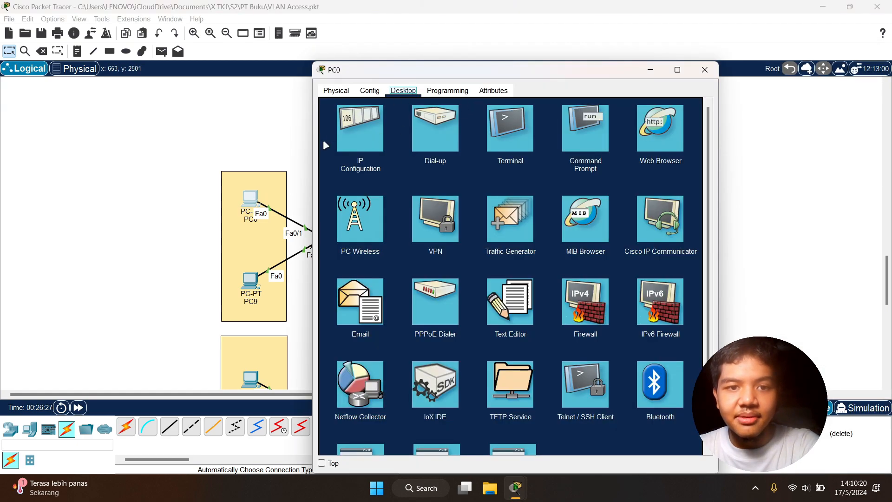
left_click(360, 128)
left_click(705, 70)
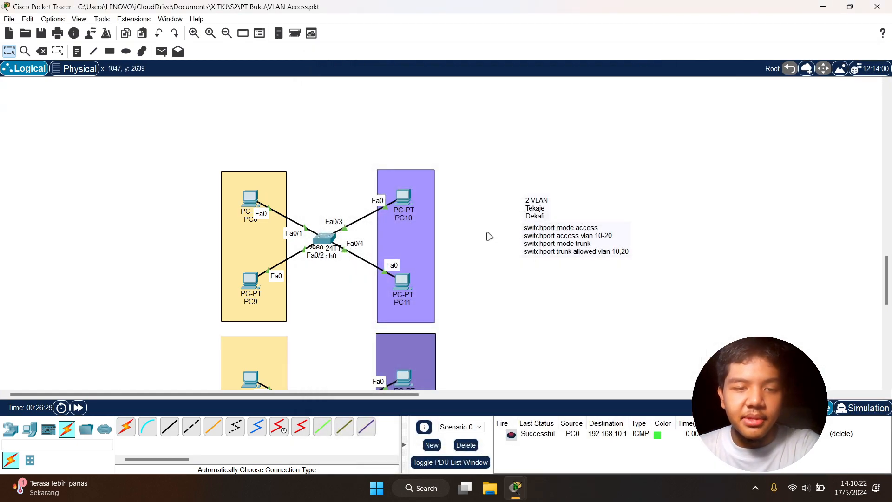
Connect Switch0 to the duplicated switch Switch0(1) with an automatically chosen cable, using port Fa0/5 on both
scroll(489, 236, "down", 3)
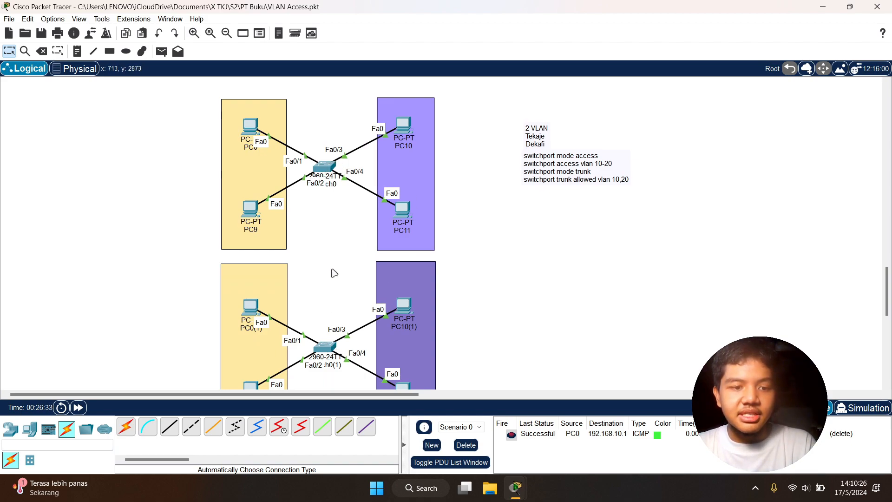
scroll(334, 273, "down", 2)
left_click(125, 427)
left_click(324, 129)
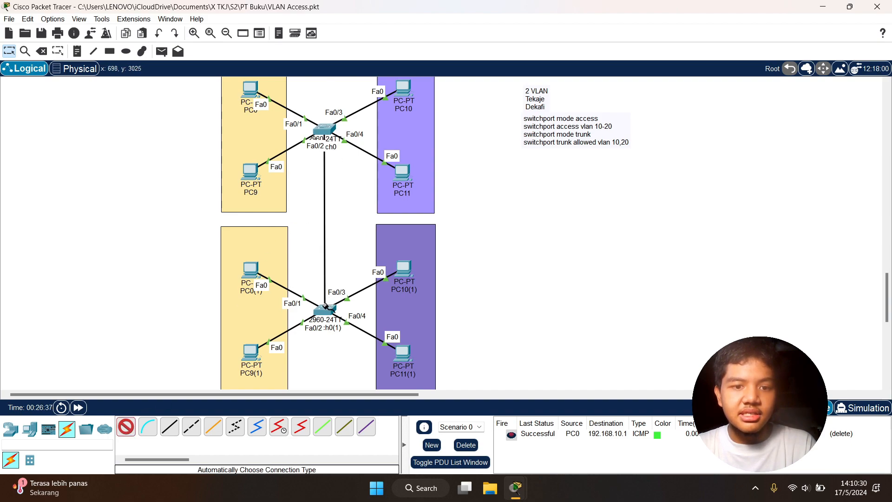
left_click(326, 309)
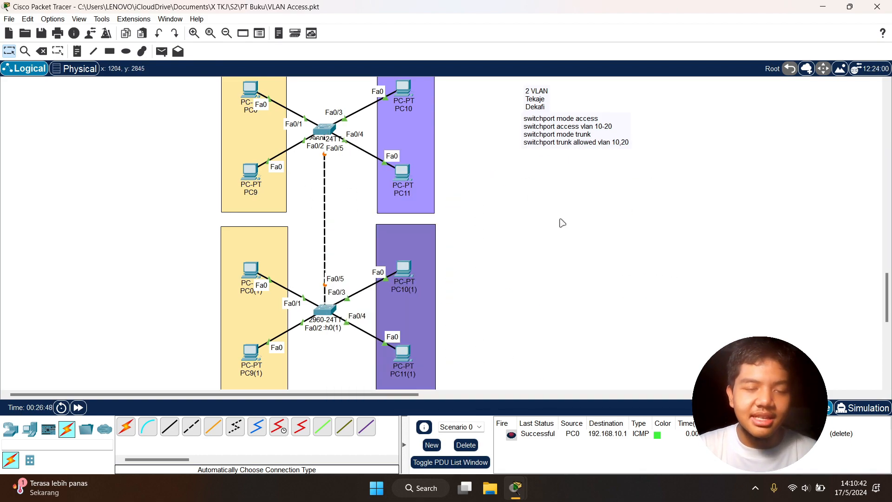
Inspect the new link between the switches and review the trunk commands for port Fa0/5 in Switch0's CLI
scroll(562, 223, "up", 2)
scroll(562, 223, "down", 4)
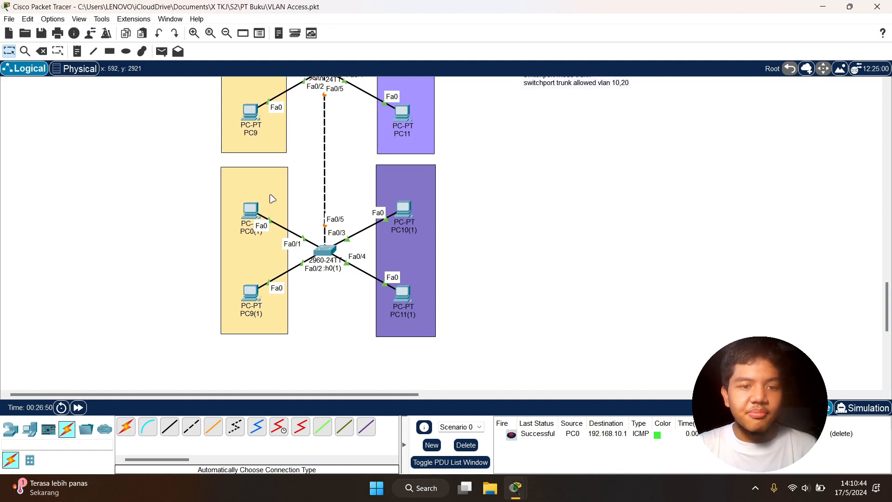
scroll(438, 179, "up", 4)
scroll(436, 178, "down", 2)
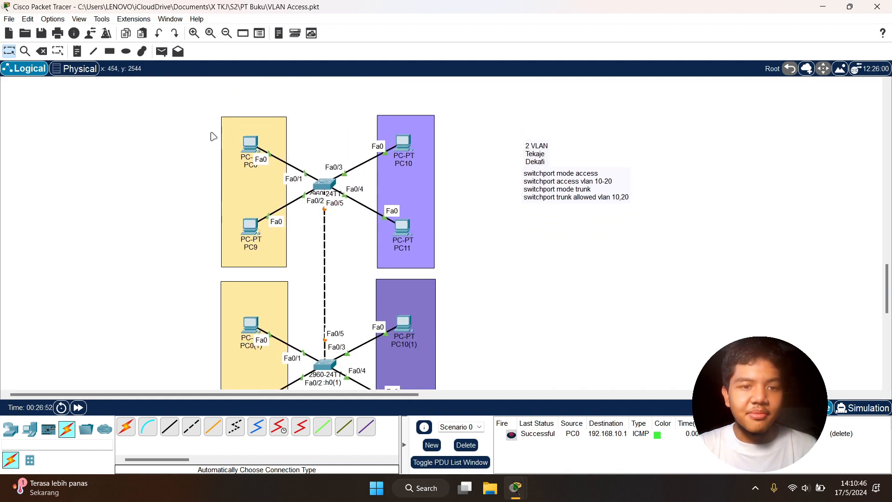
scroll(420, 244, "down", 3)
scroll(420, 244, "up", 2)
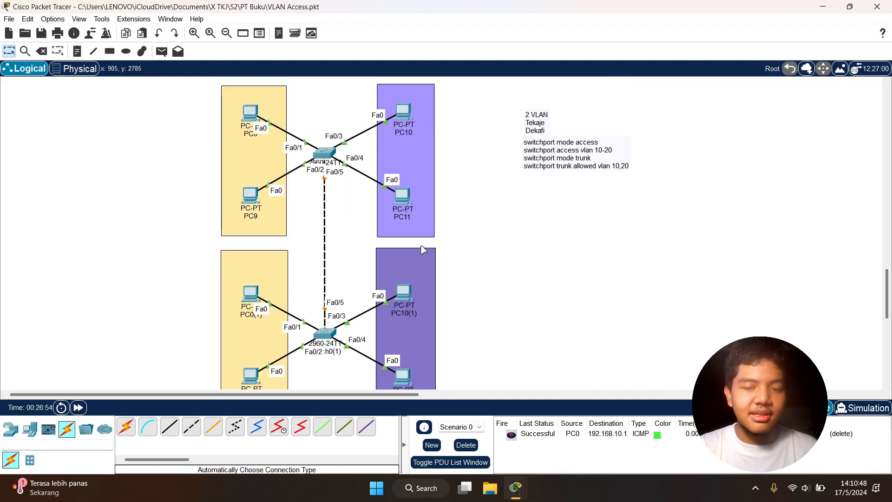
left_click(321, 152)
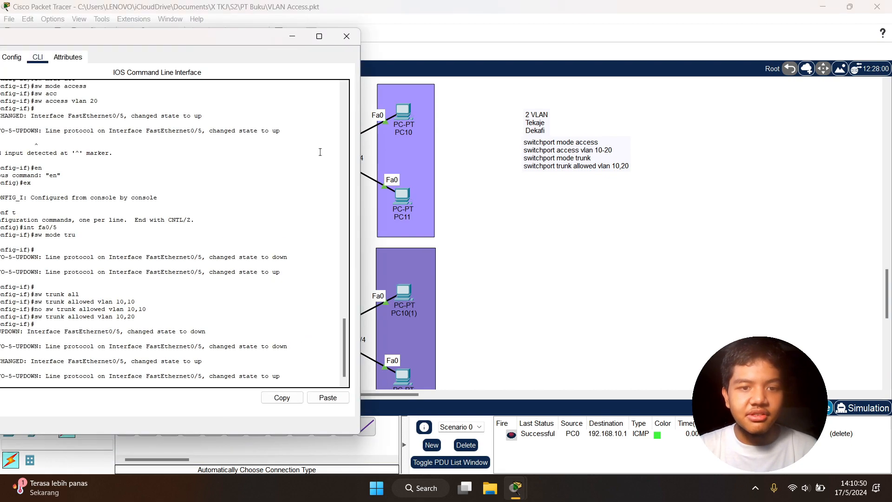
left_click_drag(157, 38, 268, 45)
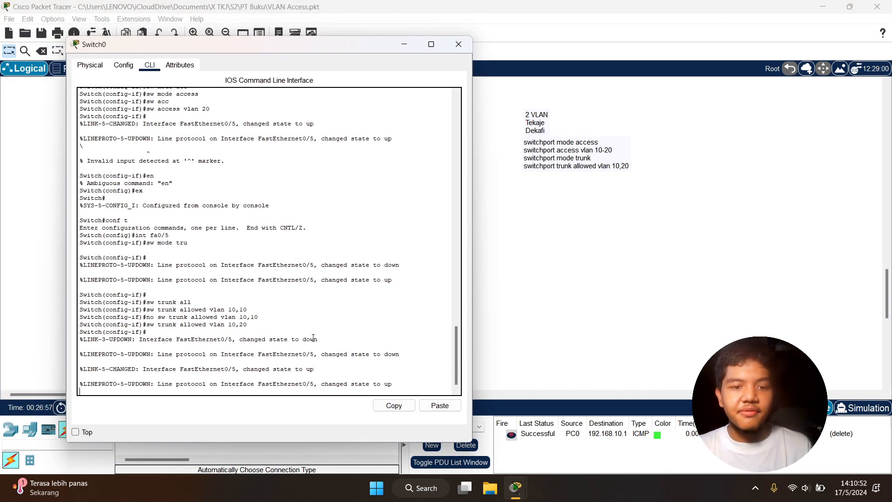
left_click(403, 47)
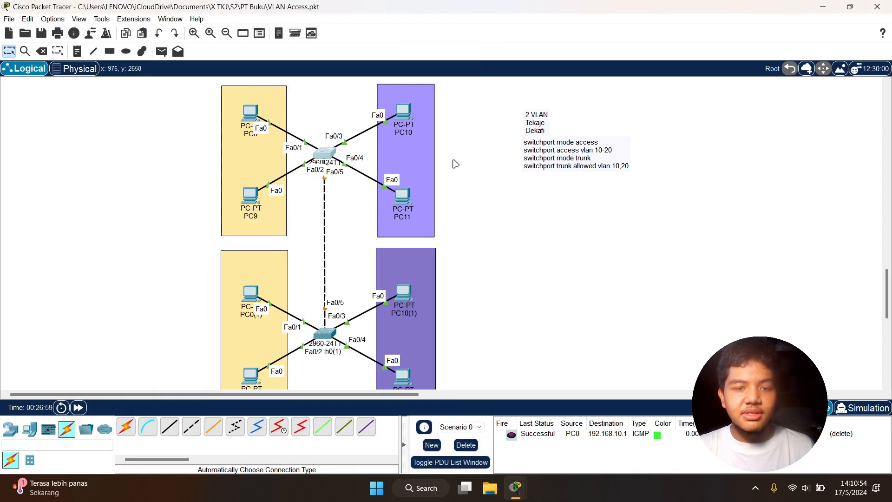
Try the en command from interface configuration mode in Switch0's CLI
left_click(323, 153)
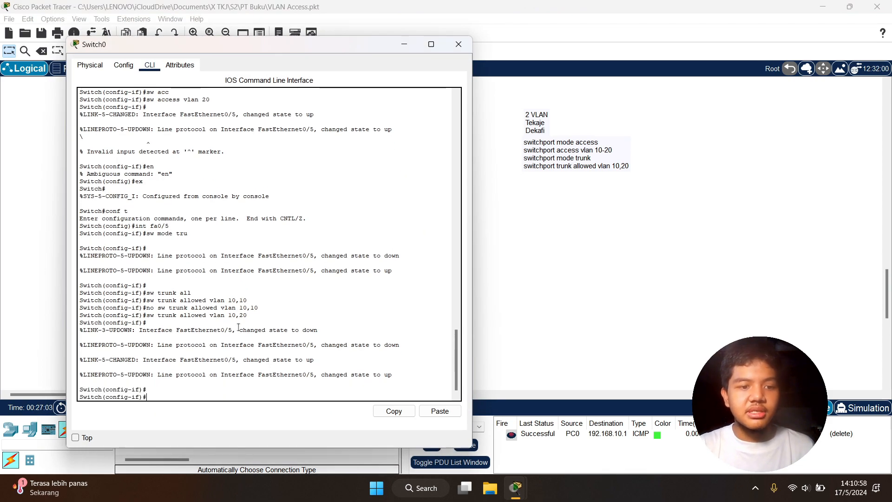
type("en")
key("Return")
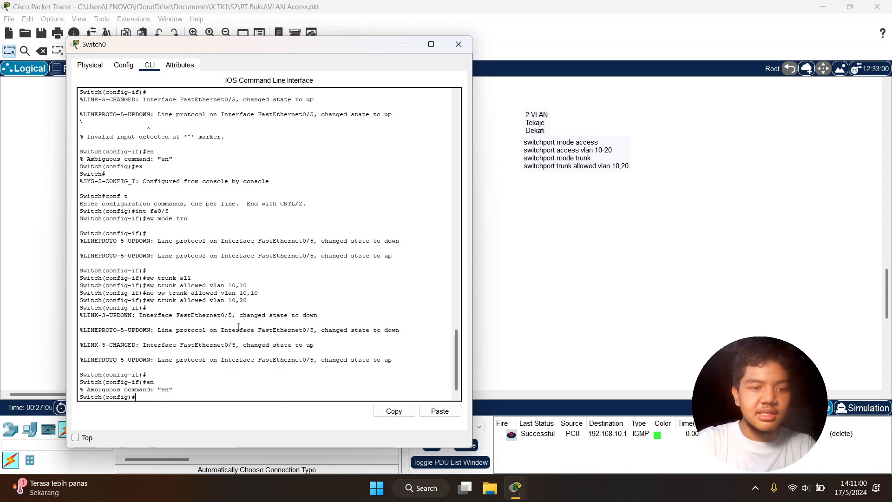
key("Return")
key("Return")
key("Return")
key("Return")
key("Return")
key("Return")
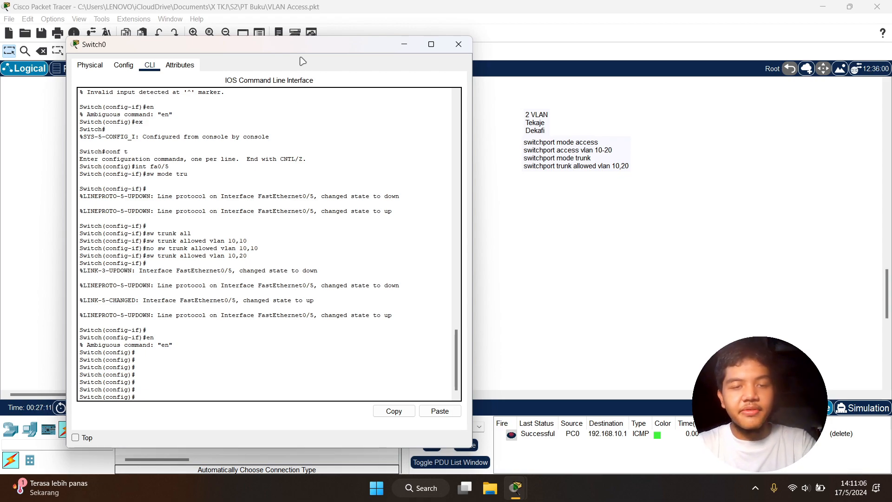
left_click(555, 221)
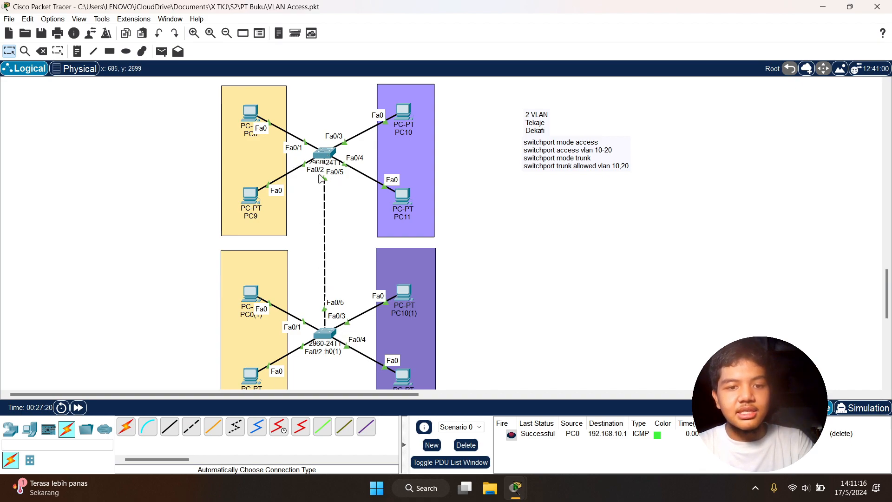
left_click(328, 154)
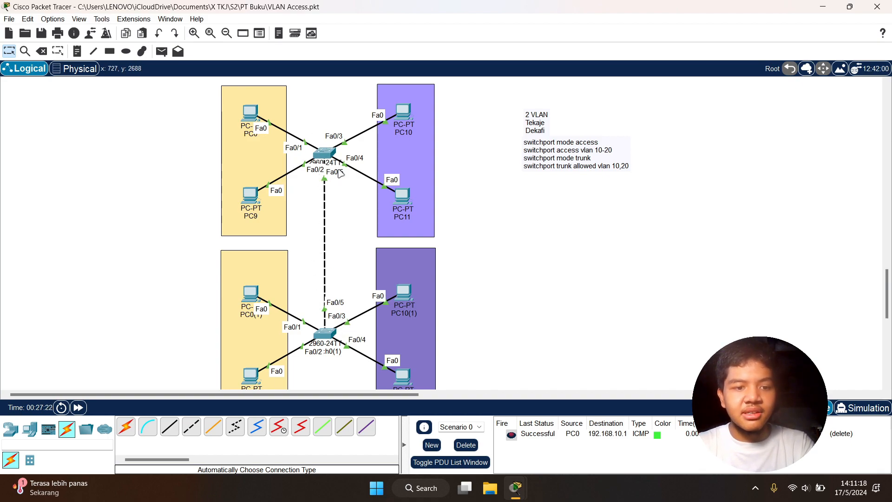
Configure port Fa0/5 on Switch0 in trunk mode and allow VLANs 10 and 20 on it
type("int ")
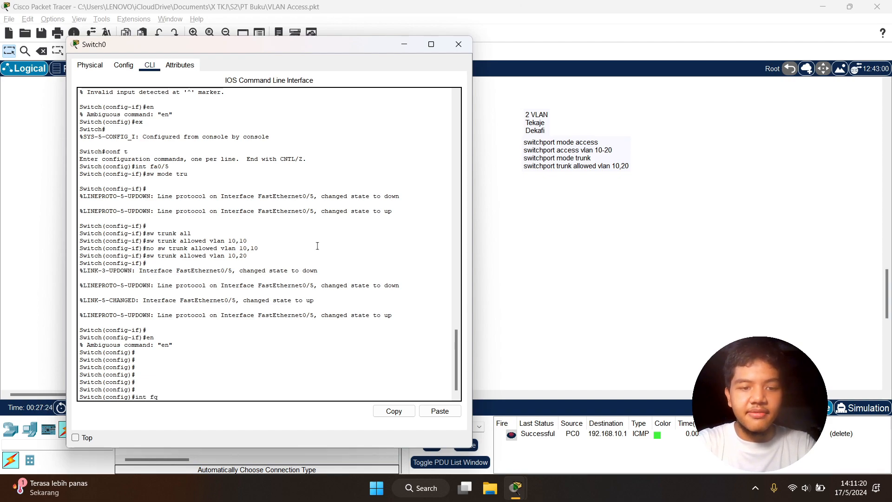
type("fa0/5")
key("Return")
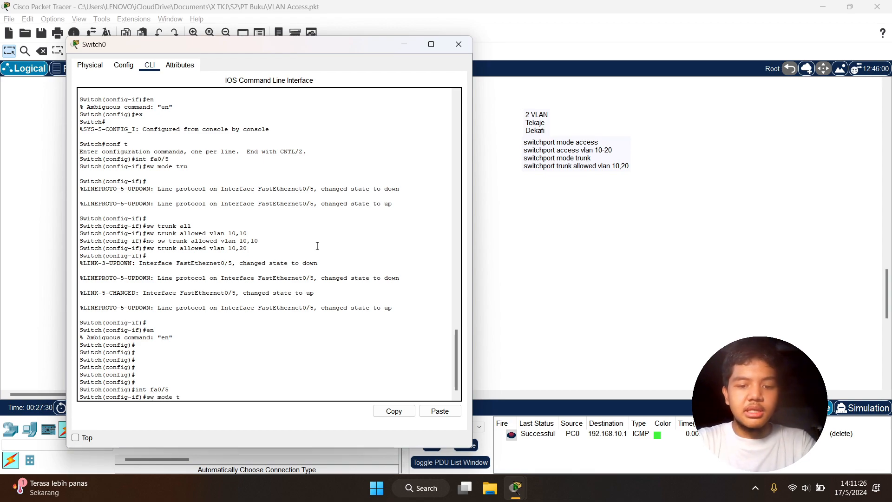
key("Return")
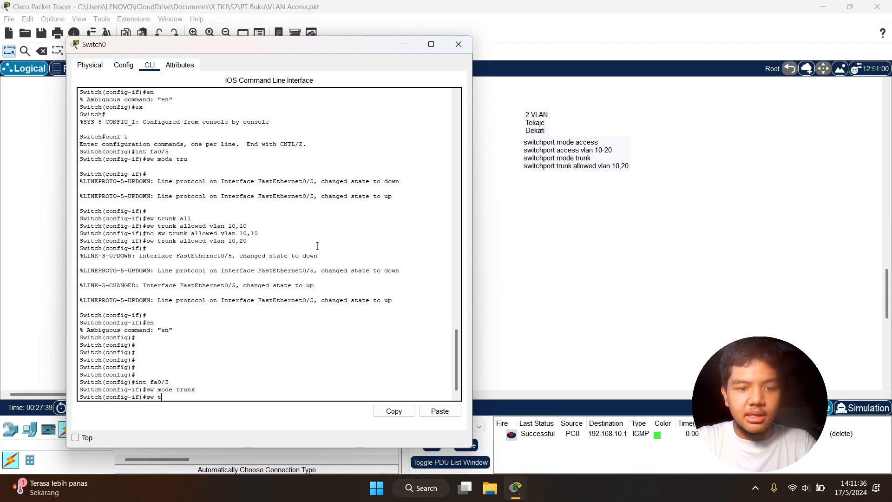
type("ru")
key("Tab")
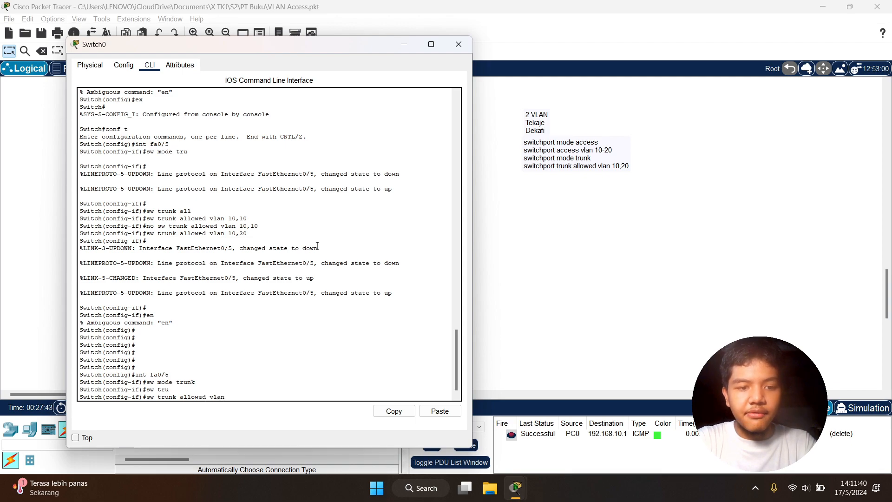
type("allowed vlan 10,2")
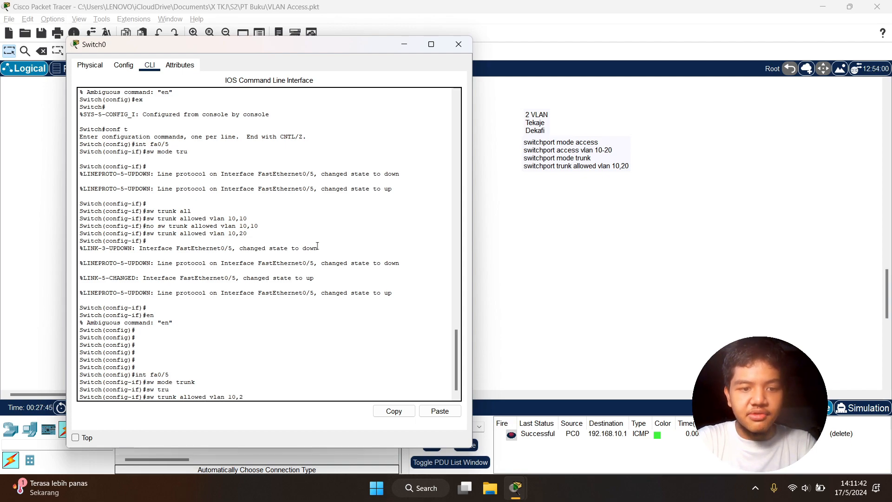
type("0")
key("Return")
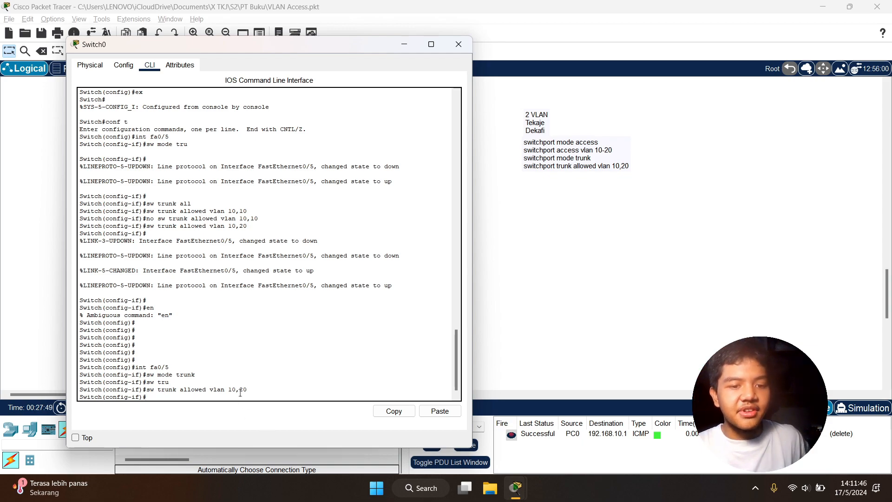
Review the trunk commands entered for port Fa0/5 in Switch0's CLI against the link between the switches in the topology
mouse_move(266, 389)
left_mouse_down()
mouse_move(160, 374)
mouse_move(165, 382)
mouse_move(149, 389)
mouse_move(262, 389)
left_mouse_up()
left_click(177, 386)
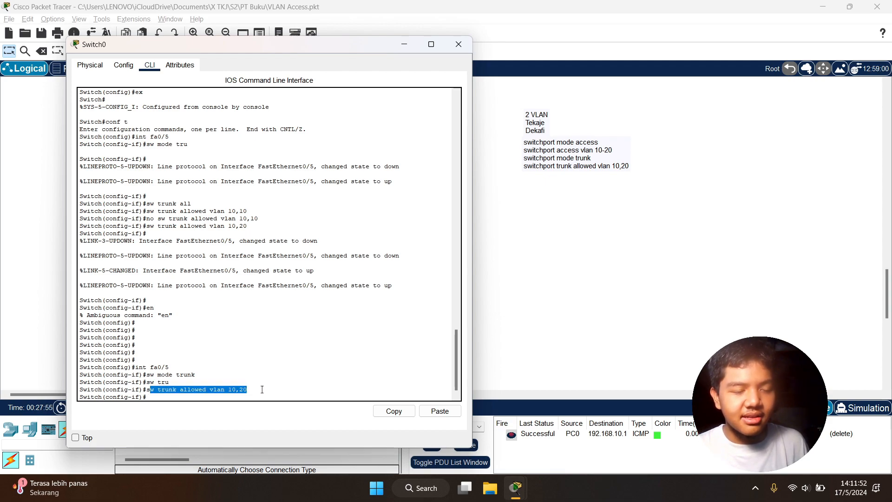
left_click(255, 374)
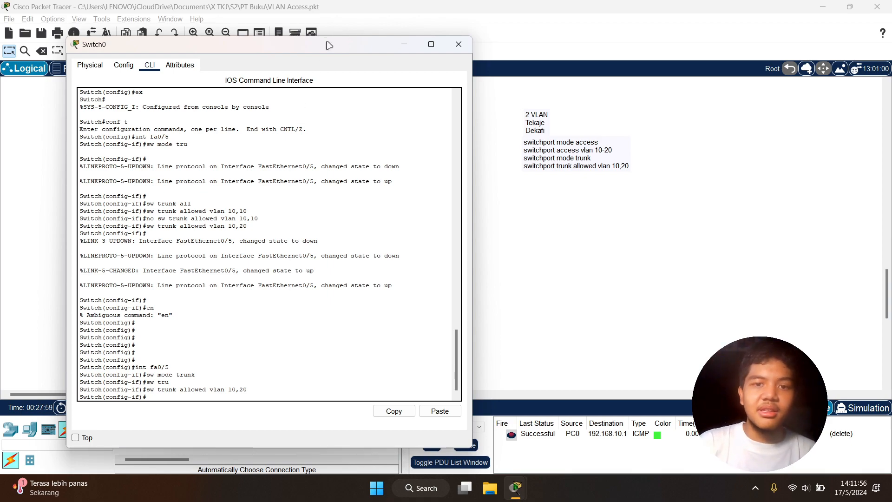
left_click(528, 131)
left_click(227, 144)
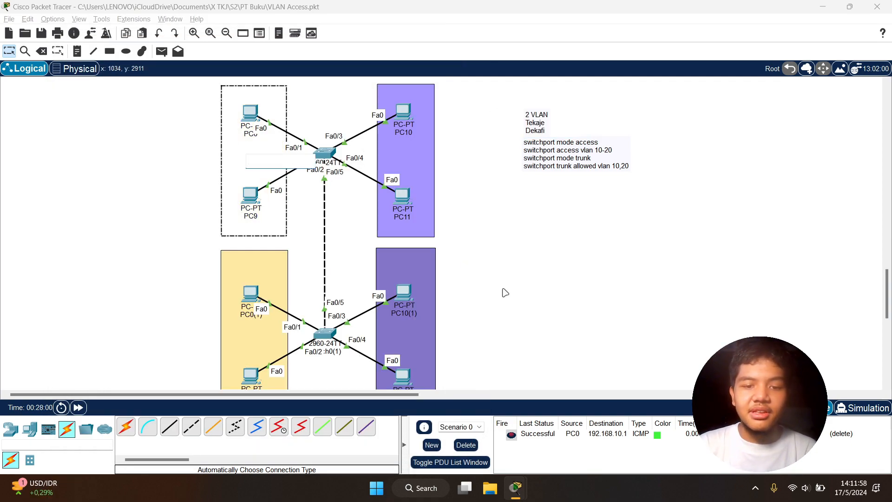
left_click(483, 311)
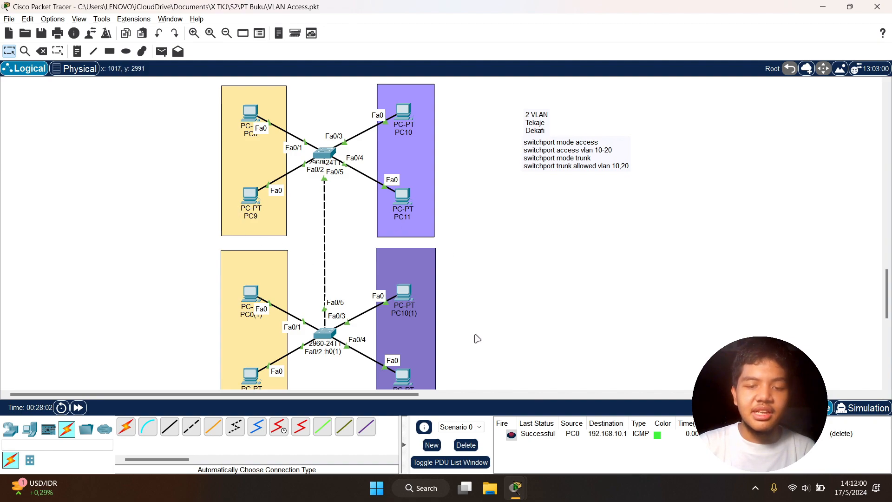
mouse_move(519, 479)
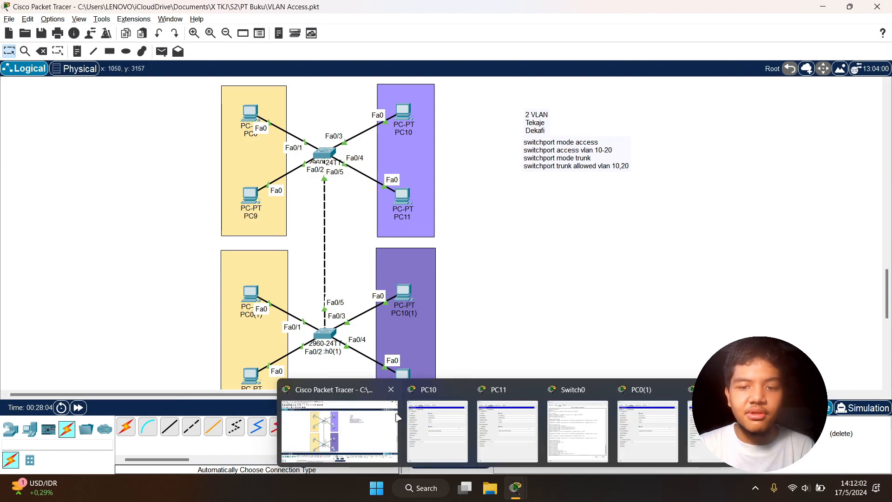
left_click(577, 431)
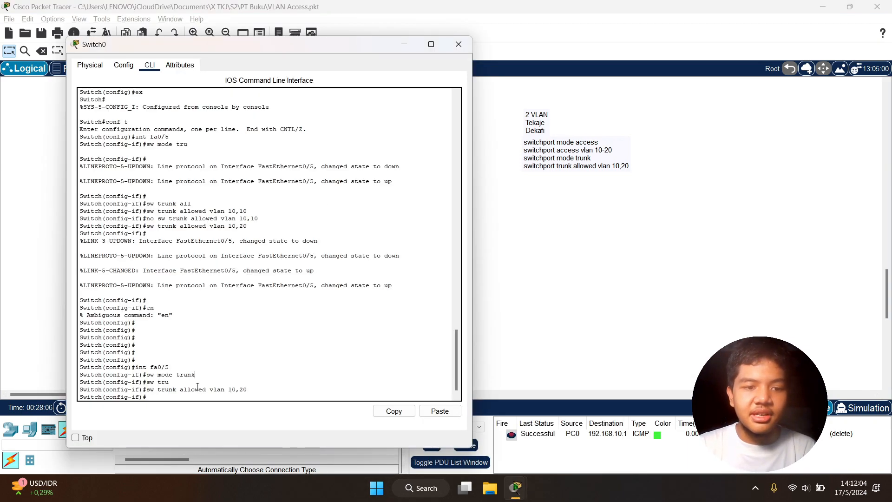
left_click_drag(186, 391, 244, 390)
left_click(243, 388)
left_click_drag(356, 45, 713, 51)
left_click(168, 193)
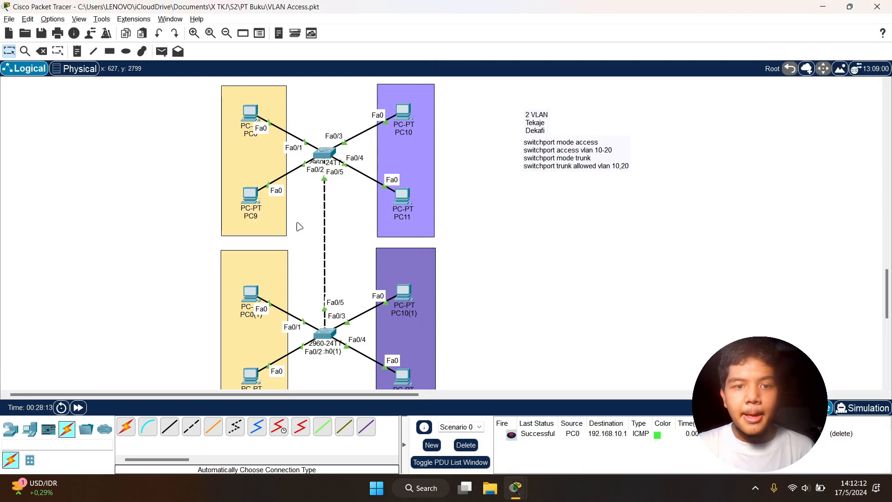
Open the CLI of the duplicated switch Switch0(1) and enter global configuration mode
left_click(325, 334)
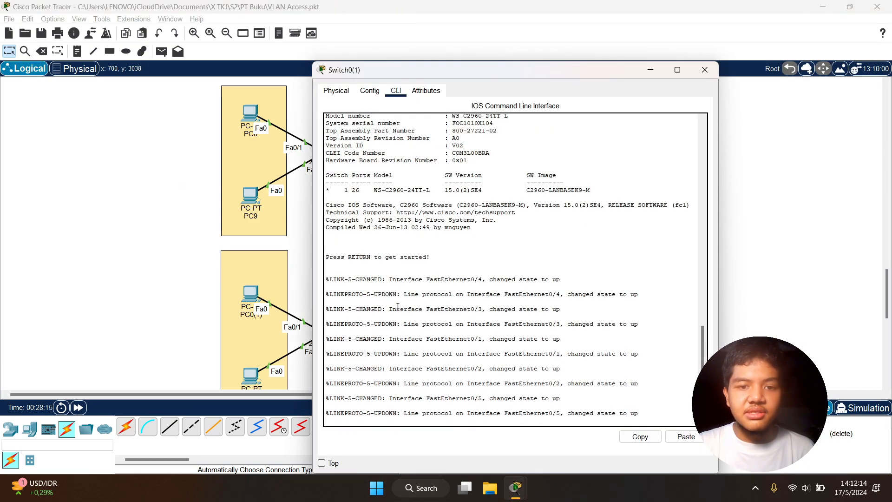
key("Return")
key("Return")
key("Return")
type("en")
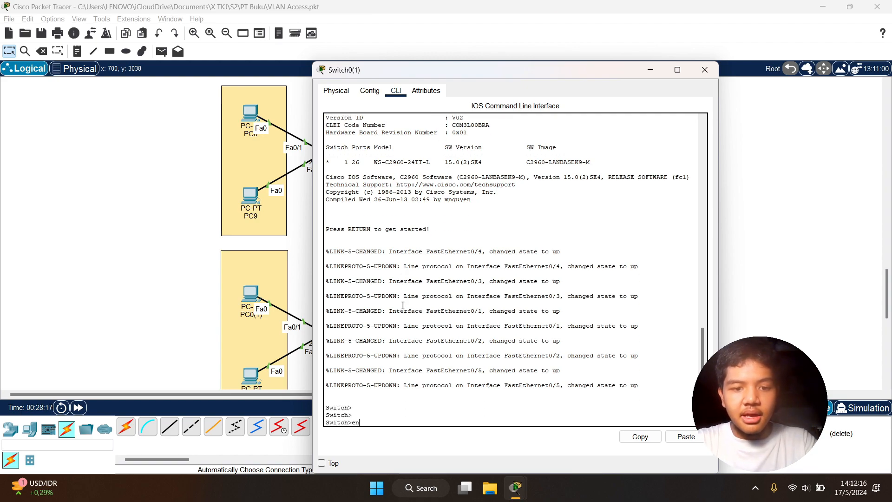
key("Return")
type("conf t")
key("Return")
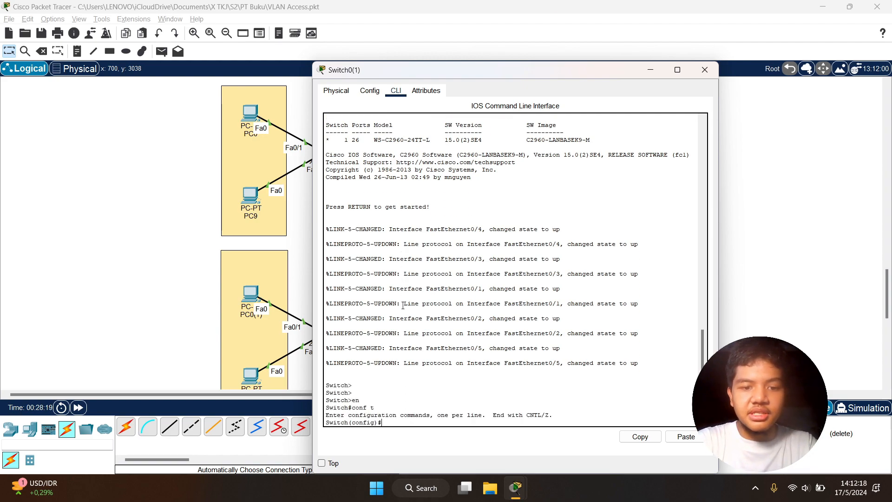
Display Switch0(1)'s running configuration from configuration mode and examine the VLAN and trunk settings of its FastEthernet ports
type("do sh r")
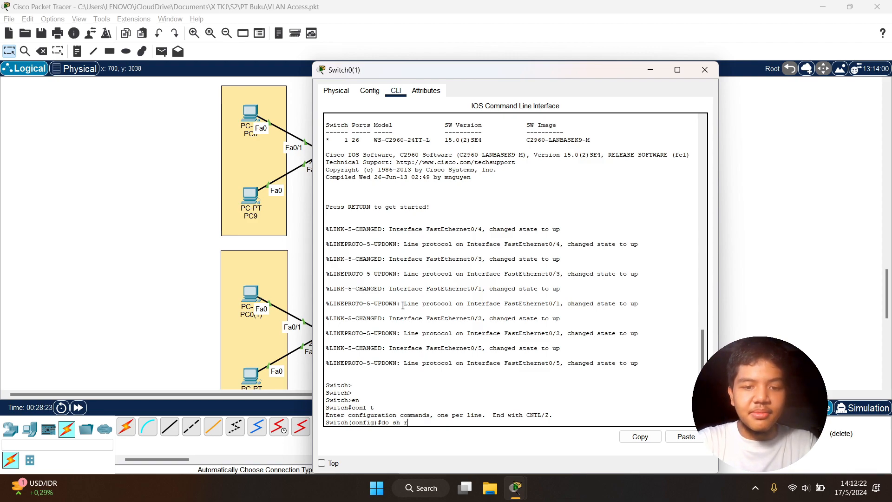
type("un")
key("Return")
key("space")
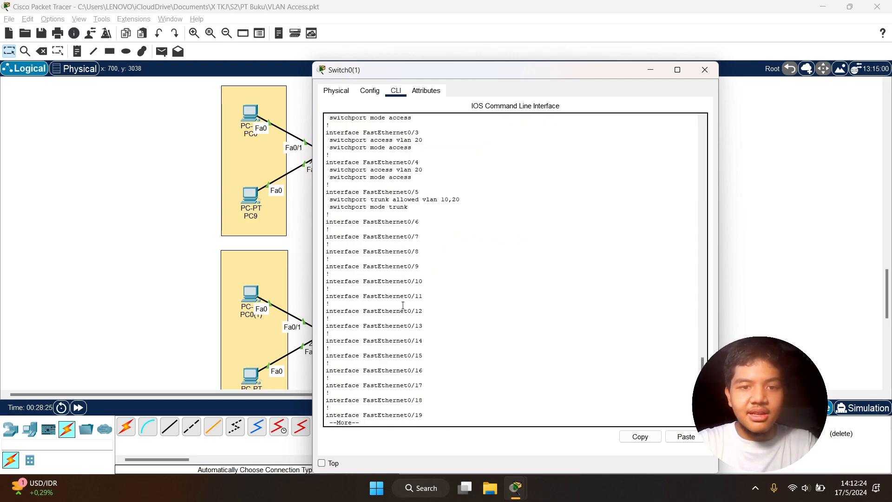
key("space")
scroll(405, 297, "up", 15)
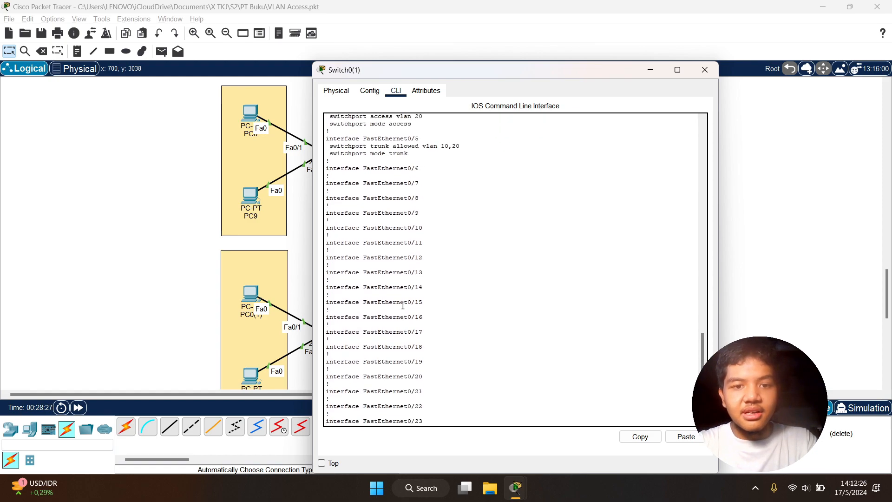
scroll(444, 194, "up", 18)
scroll(445, 195, "down", 20)
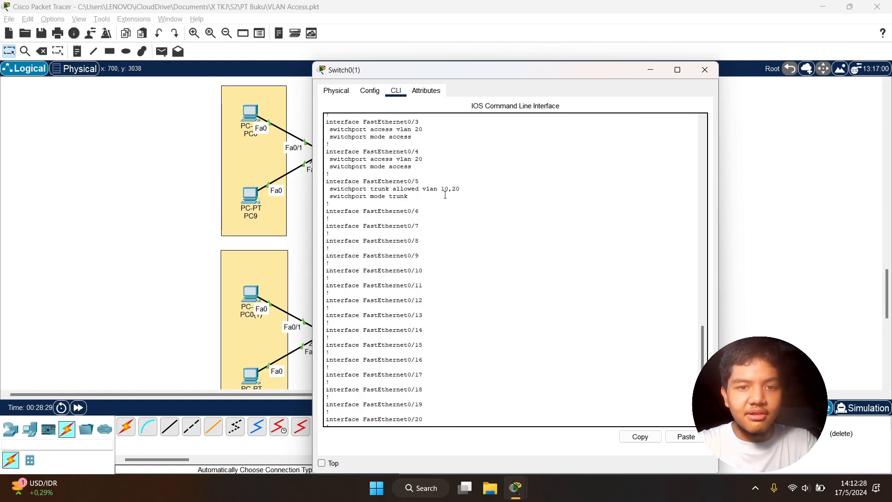
scroll(445, 194, "down", 2)
Enter interface Fa0/5 on Switch0(1) and set it to trunk mode
key("Return")
key("Return")
key("Return")
type("\\")
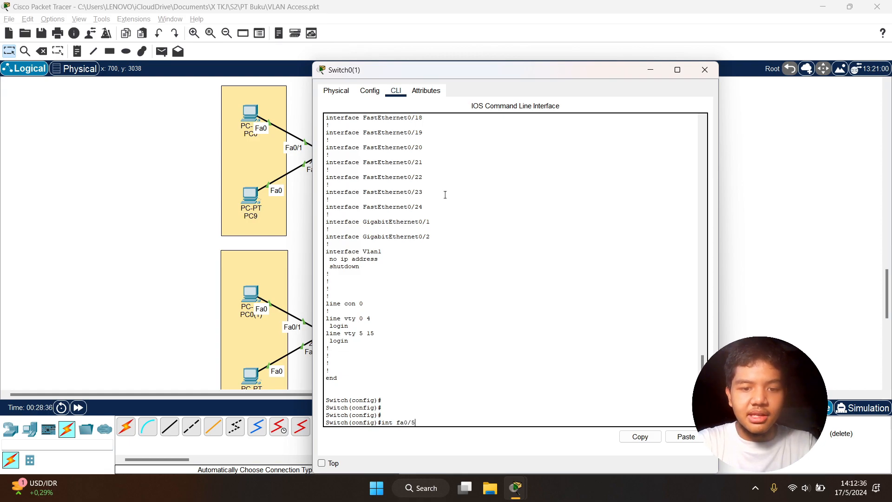
key("Return")
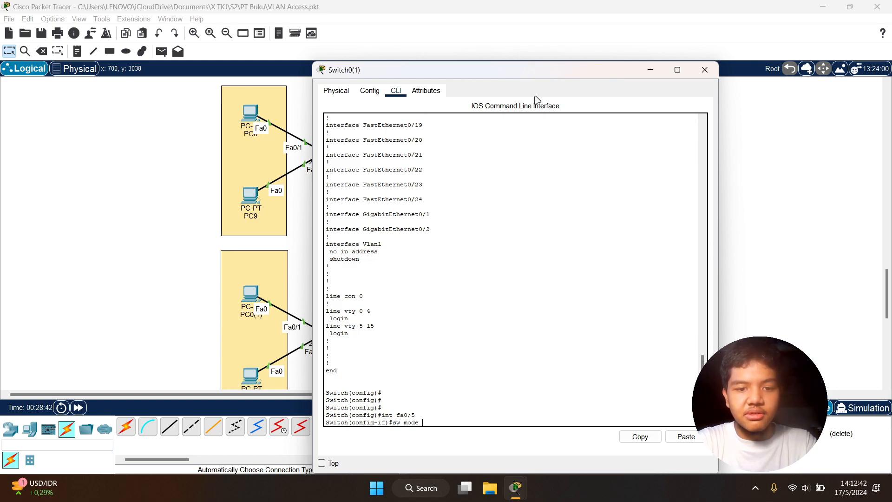
key("Tab")
key("Return")
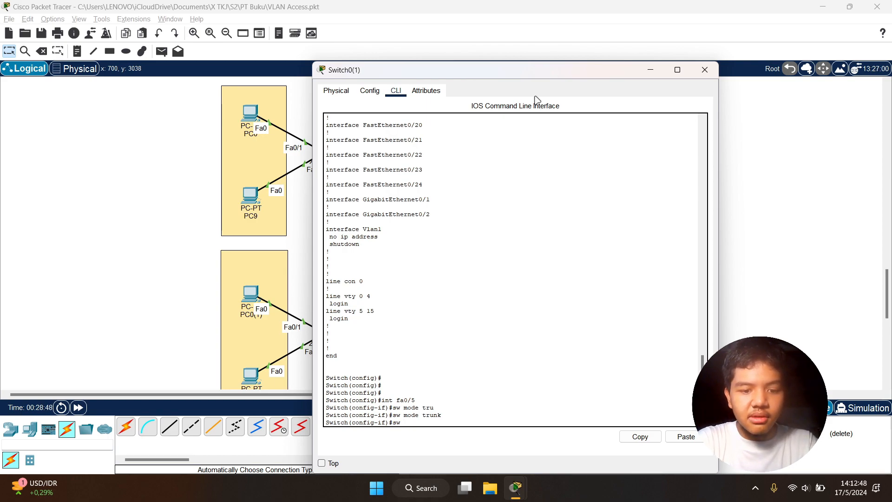
Allow VLANs 10 and 20 on Switch0(1)'s Fa0/5 trunk and close the switch's window
type("sw tru")
key("Tab")
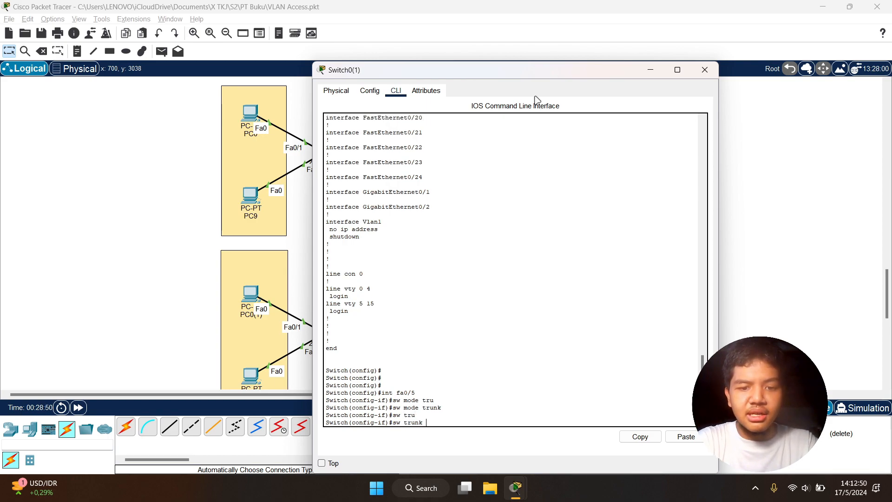
type("all")
key("Tab")
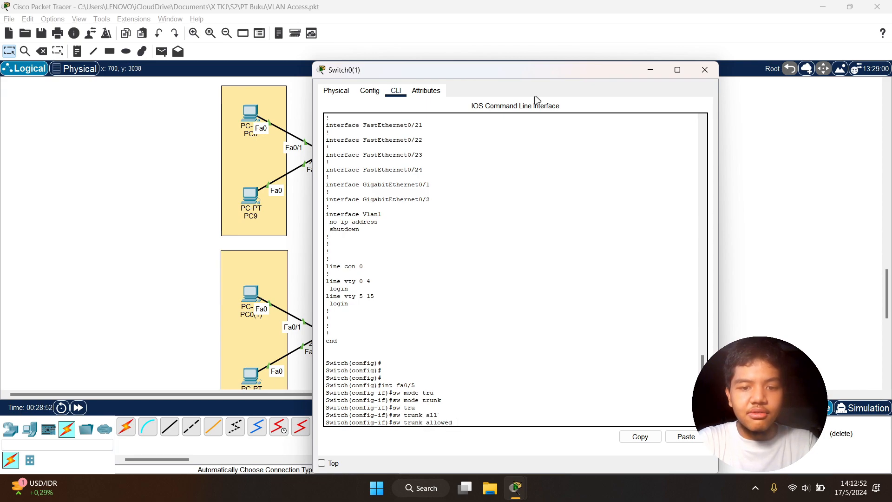
type("vlan 10,20")
key("Return")
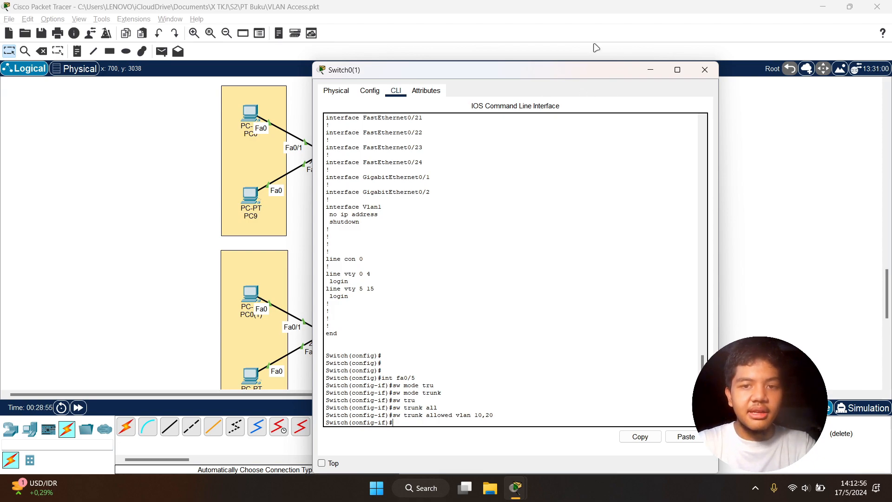
left_click_drag(609, 72, 521, 46)
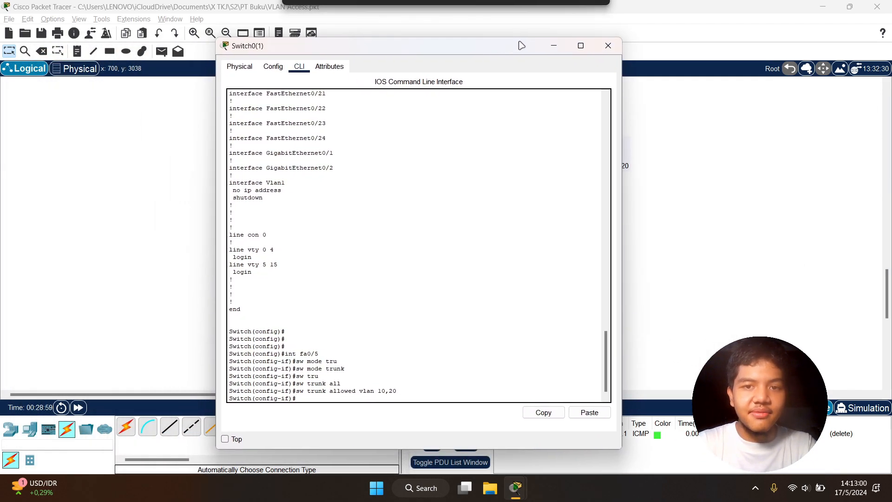
left_click(604, 48)
Delete Scenario 0's earlier PDU test from PC0 to clear the PDU list
scroll(521, 116, "down", 3)
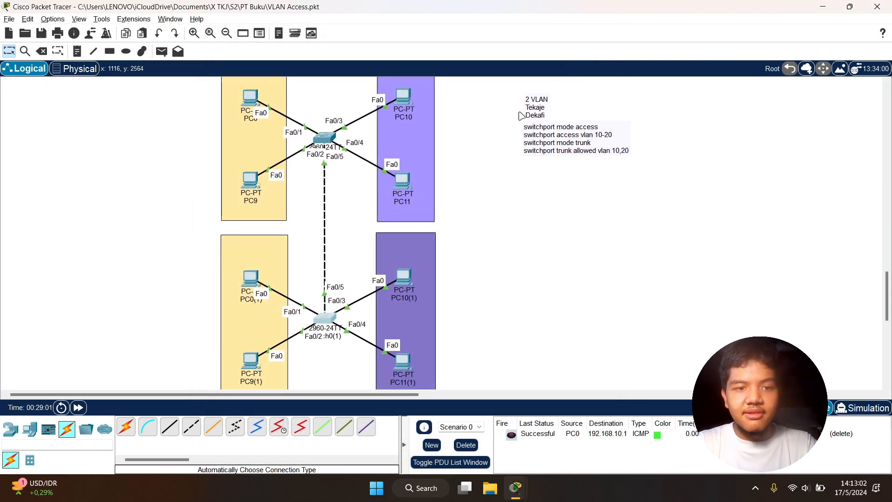
scroll(520, 115, "down", 2)
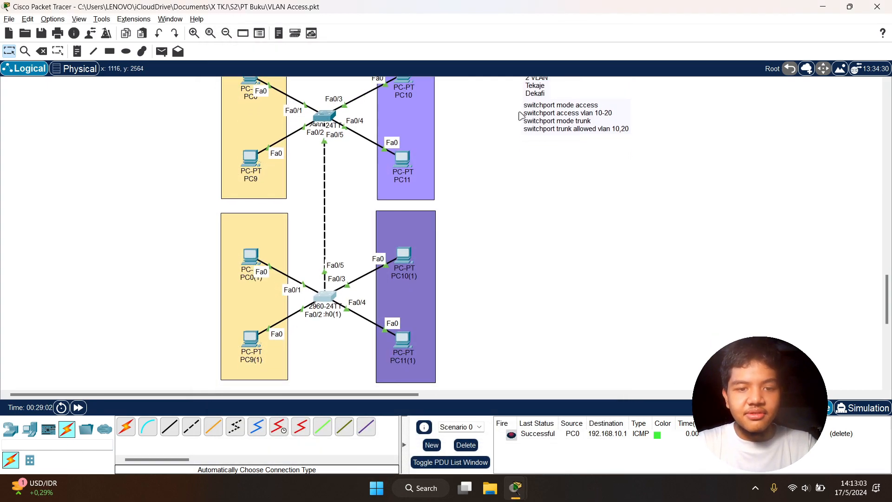
left_click(466, 444)
scroll(536, 123, "up", 4)
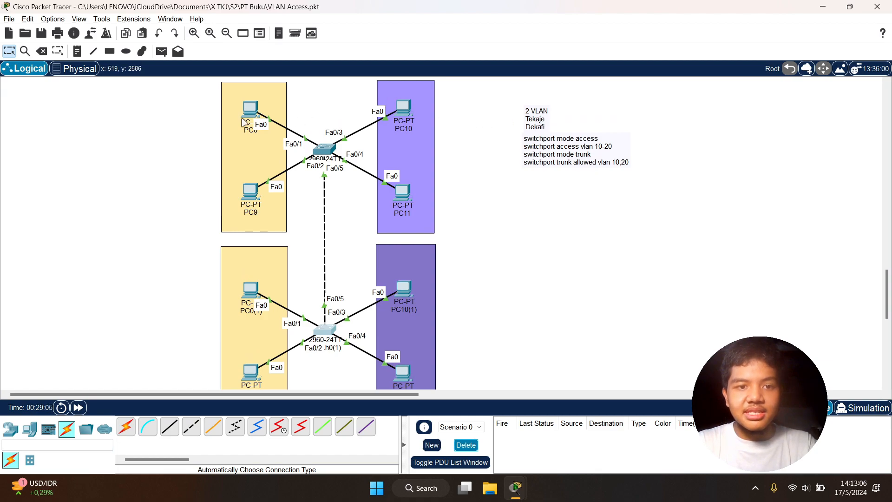
scroll(290, 111, "down", 1)
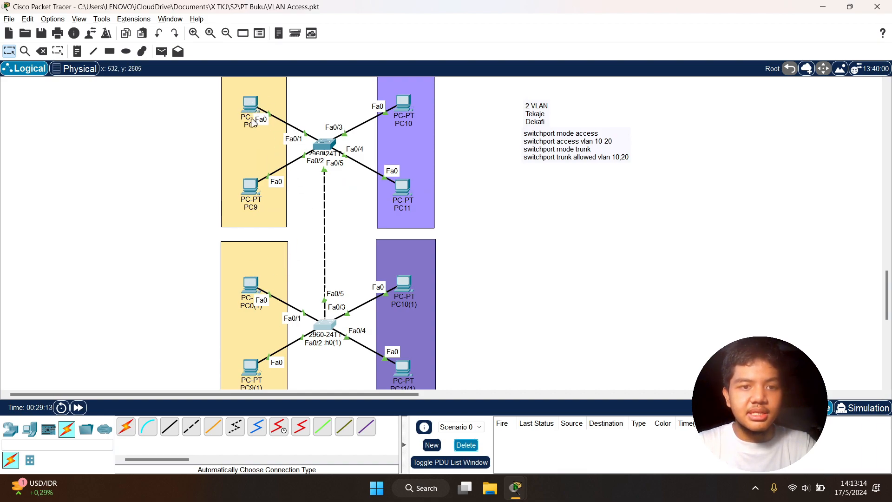
Open PC0's command prompt and try to ping 192.168.10.3
mouse_move(258, 105)
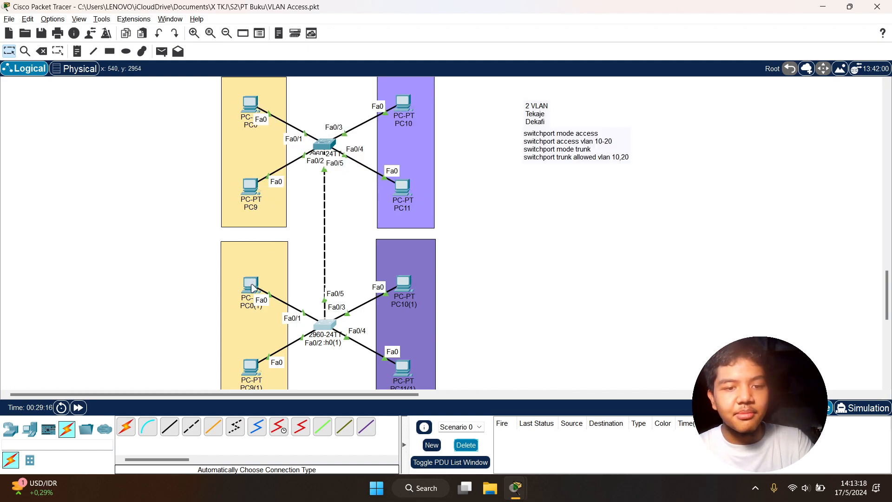
left_click(252, 108)
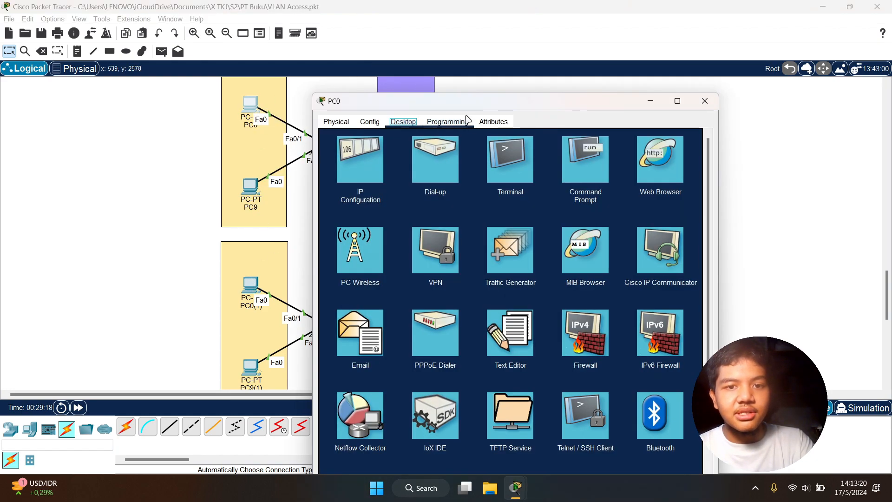
left_click(601, 145)
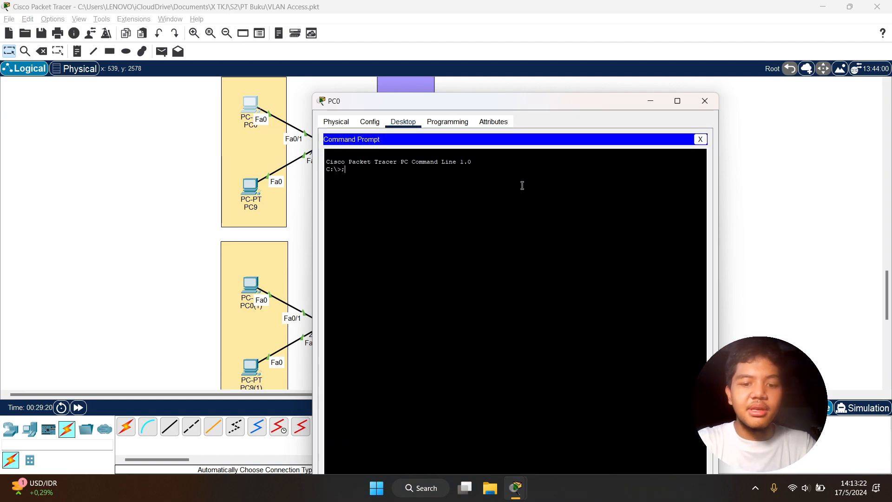
type(";ping 192.168.10.3")
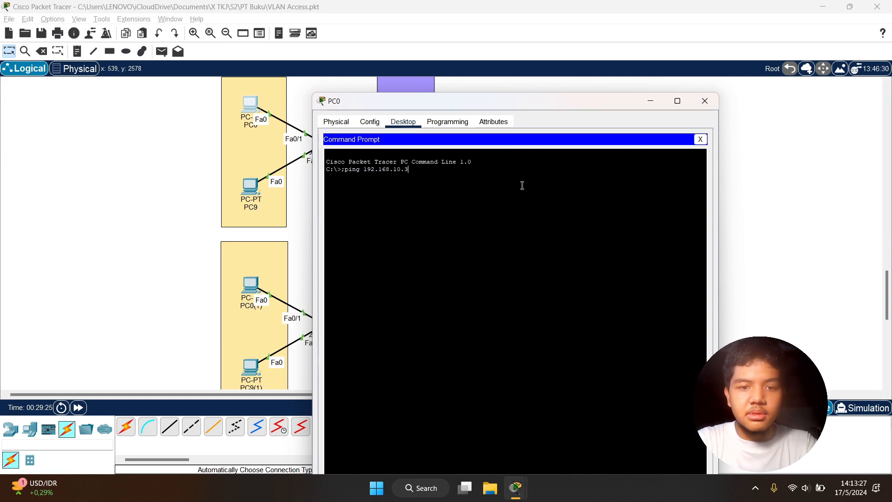
key("Return")
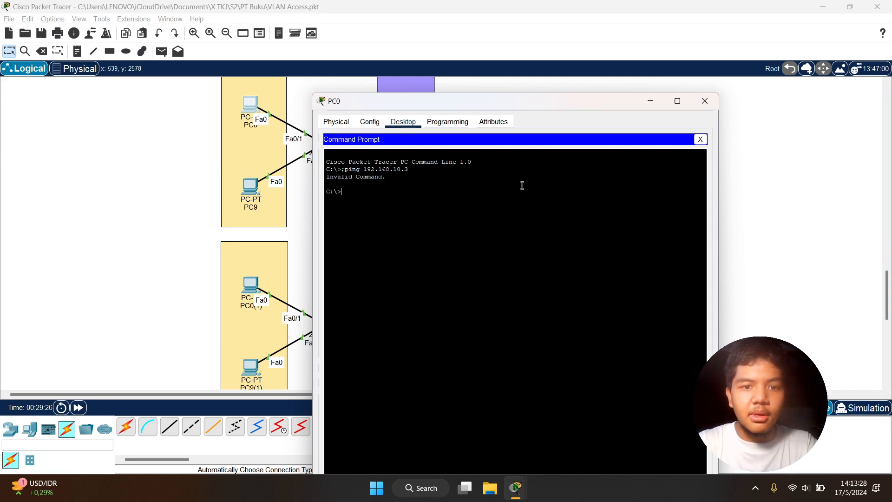
Remove the stray semicolon from the ping command, rerun it to 192.168.10.3, and move PC0's window aside to compare the replies with the topology
key("Up")
key("Delete")
key("Return")
left_click_drag(563, 100, 654, 44)
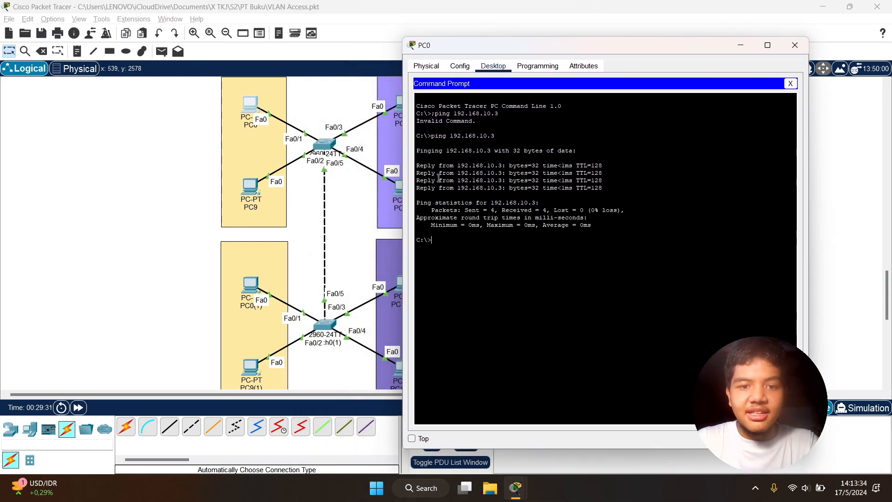
scroll(339, 214, "down", 3)
scroll(383, 202, "up", 2)
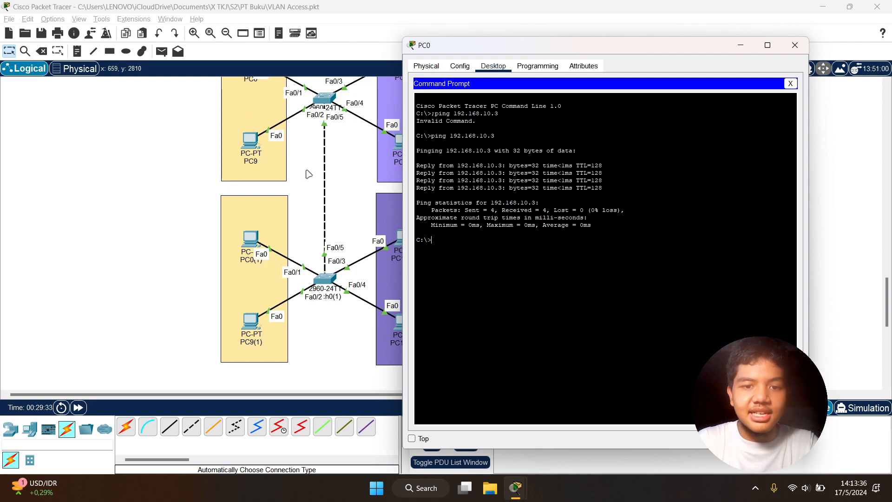
scroll(342, 193, "up", 1)
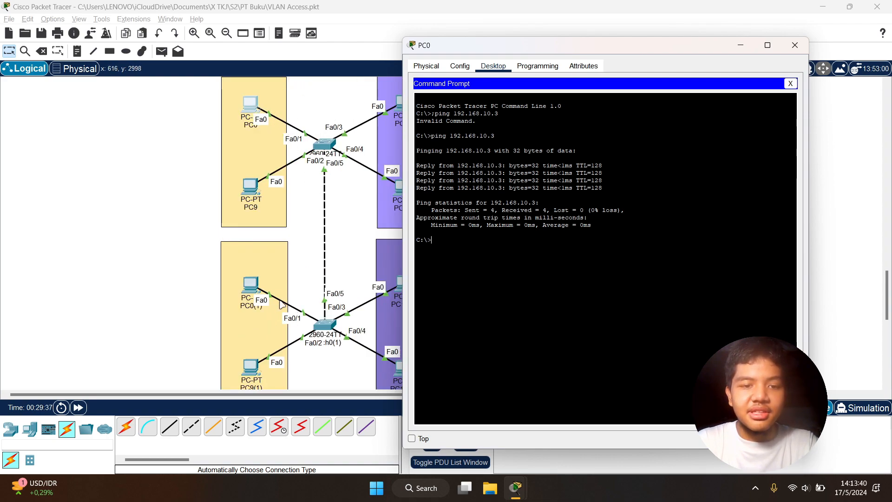
left_click(127, 242)
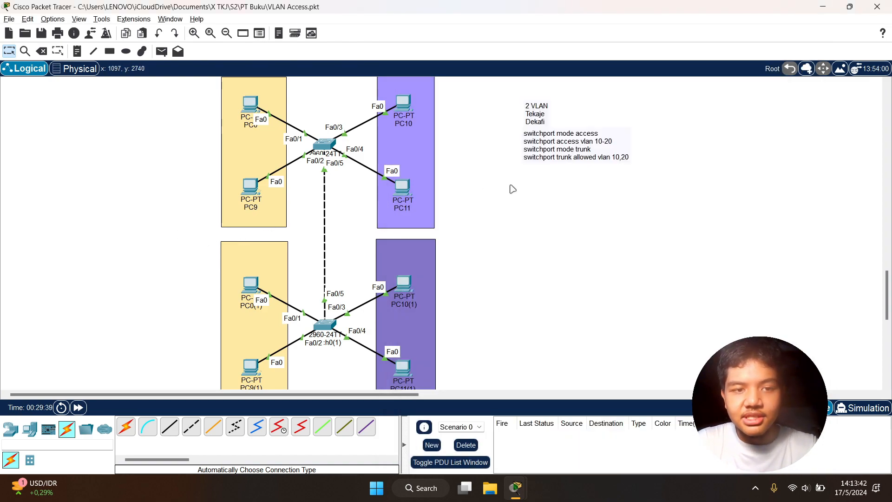
scroll(509, 189, "up", 1)
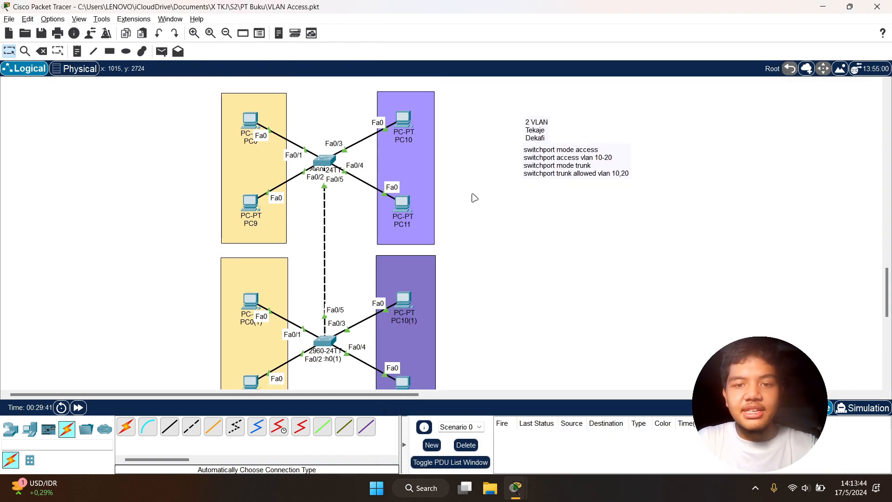
scroll(474, 198, "down", 2)
scroll(468, 198, "up", 3)
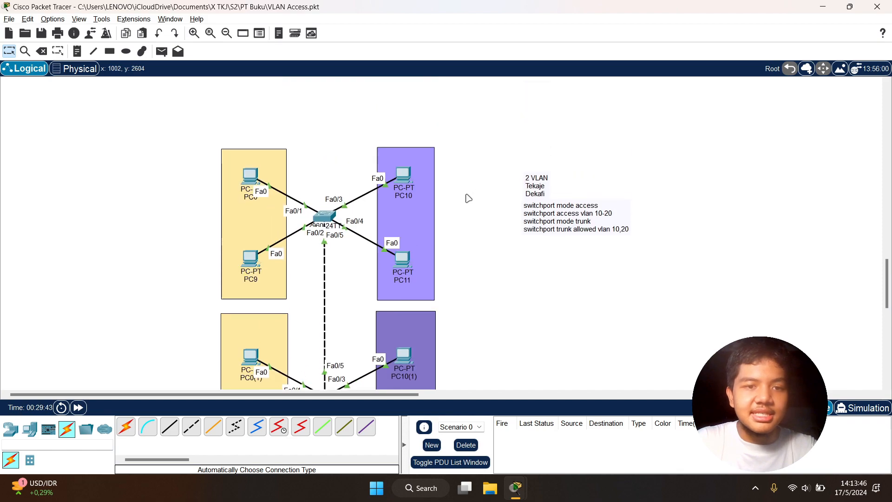
scroll(467, 199, "down", 1)
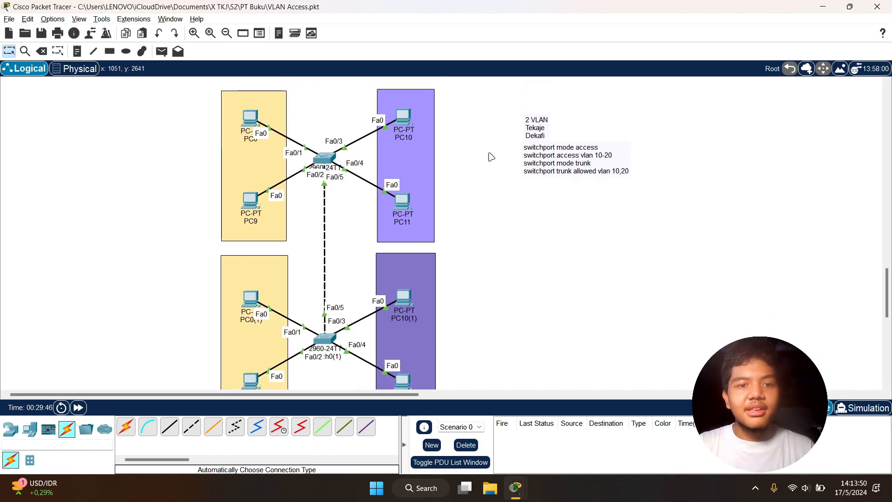
scroll(491, 156, "up", 4)
scroll(491, 156, "down", 6)
scroll(491, 156, "up", 5)
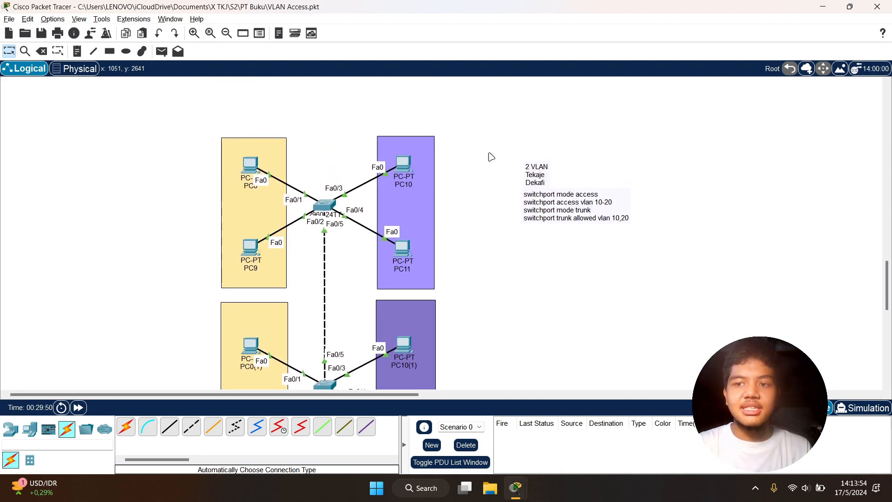